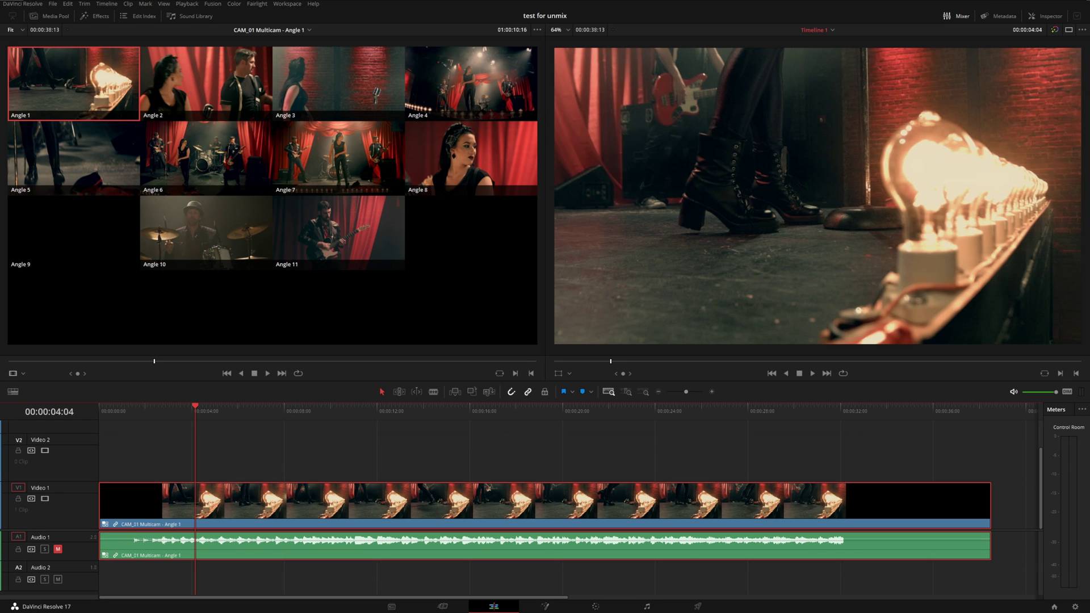
# - Scrub through the edit and the multicam angle previews, then deselect the clip
pyautogui.moveTo(318, 417)
pyautogui.mouseDown()
pyautogui.moveTo(298, 413)
pyautogui.moveTo(487, 419)
pyautogui.moveTo(278, 417)
pyautogui.moveTo(502, 422)
pyautogui.moveTo(339, 418)
pyautogui.mouseUp()
pyautogui.click(164, 361)
pyautogui.moveTo(164, 361)
pyautogui.mouseDown()
pyautogui.moveTo(264, 352)
pyautogui.moveTo(163, 347)
pyautogui.mouseUp()
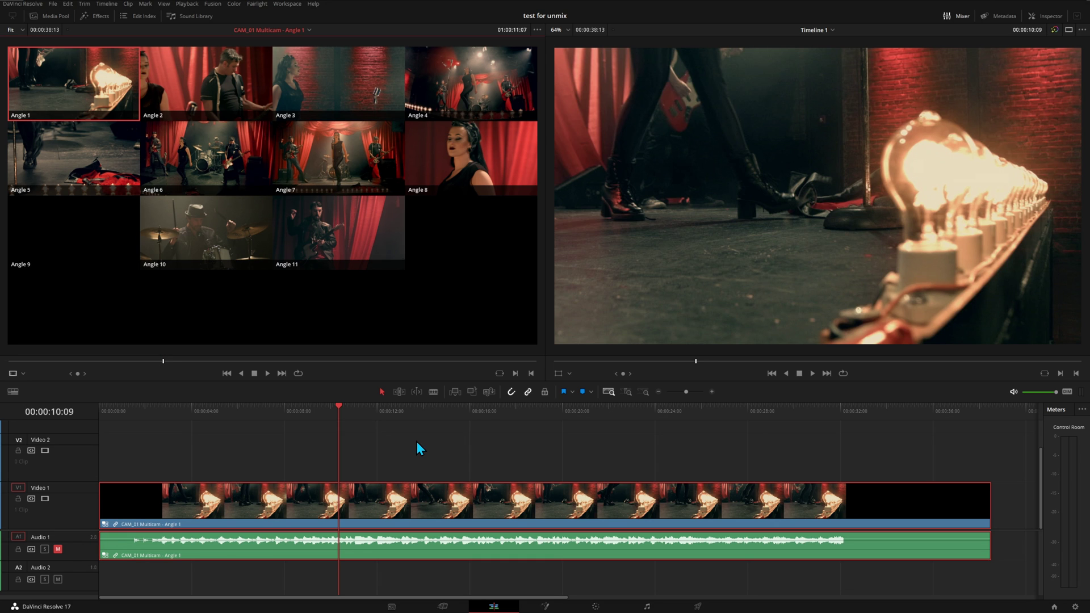
pyautogui.click(376, 458)
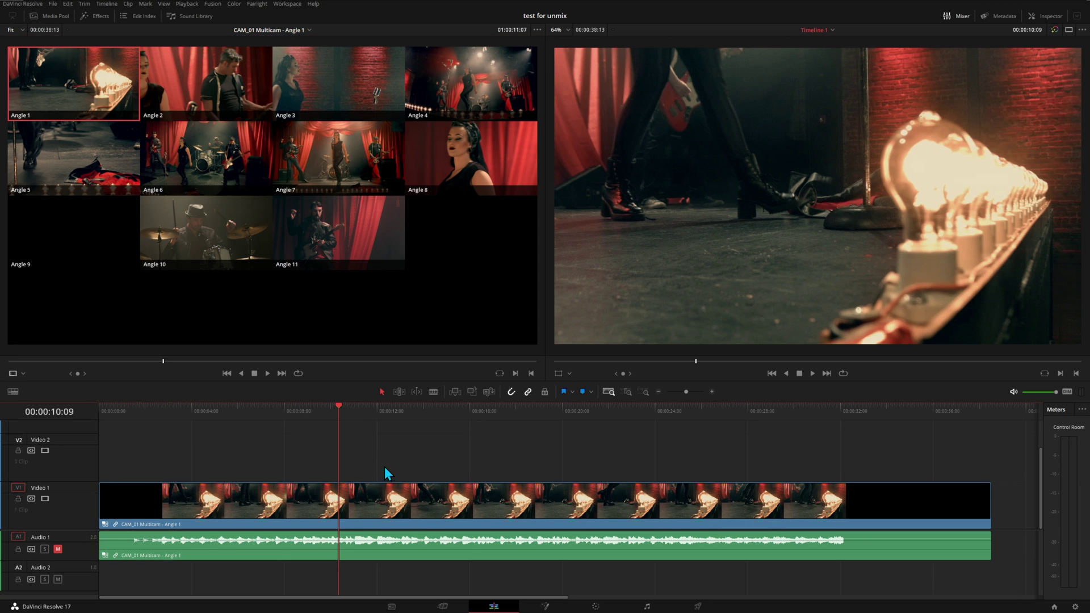
# - Open the CAM_01 Multicam clip in its own timeline and scroll up through its angle tracks
pyautogui.rightClick(383, 502)
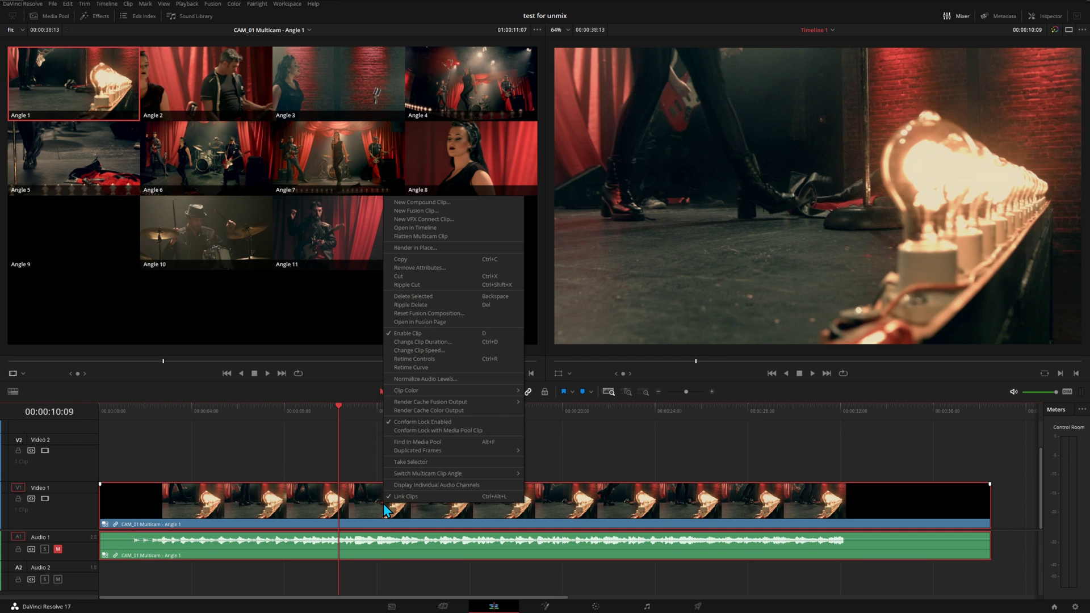
pyautogui.click(459, 229)
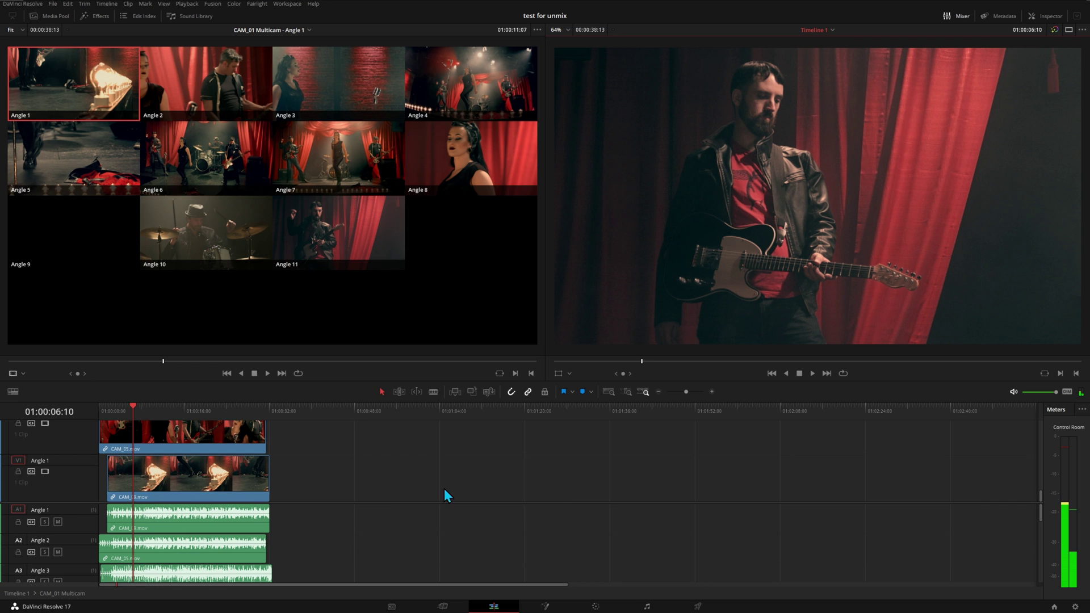
pyautogui.scroll(5, 212, 446)
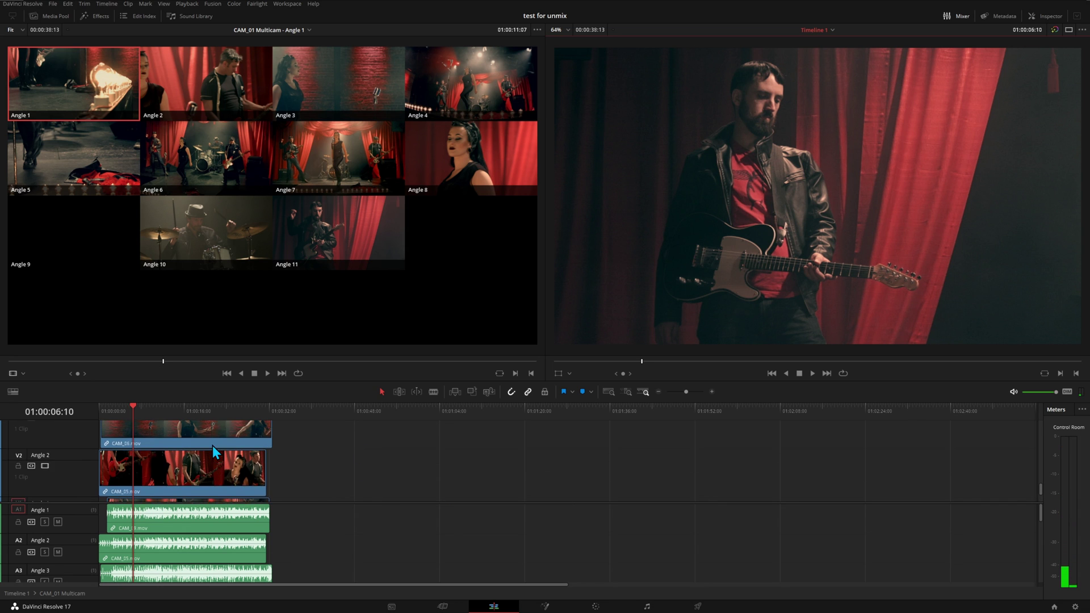
pyautogui.scroll(6, 212, 445)
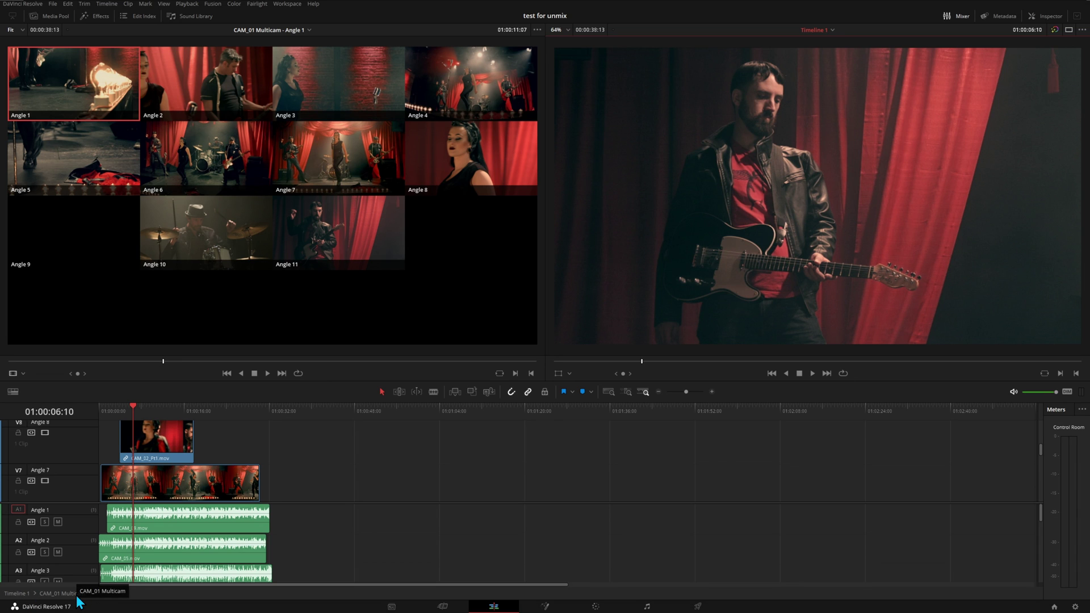
# - From Timeline 1 on the Color page, bow node 01's luma curve upward and disable viewer bypass
pyautogui.click(16, 593)
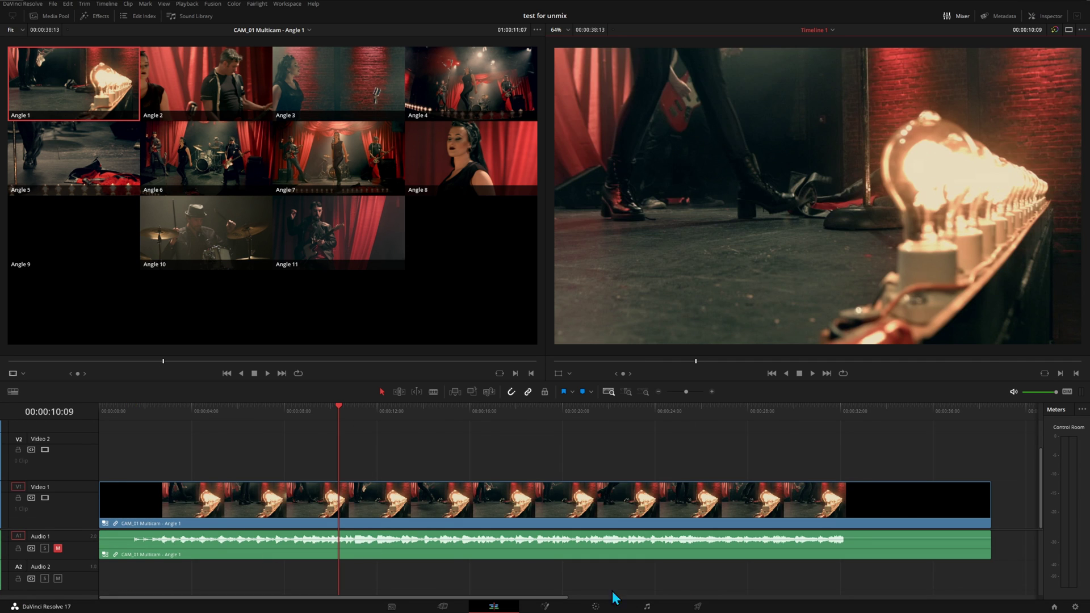
pyautogui.click(596, 606)
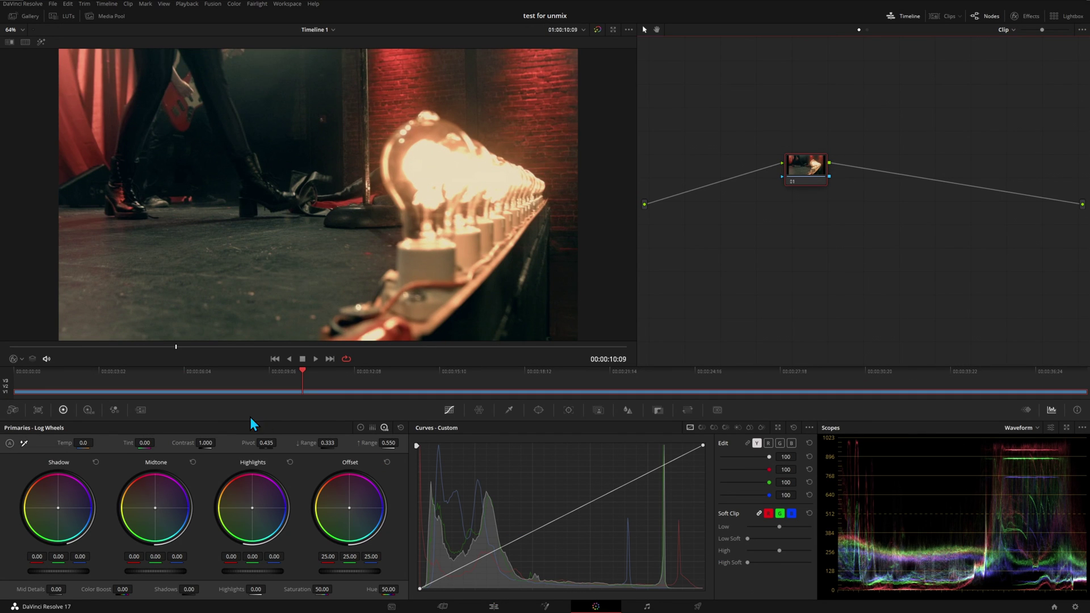
pyautogui.click(902, 16)
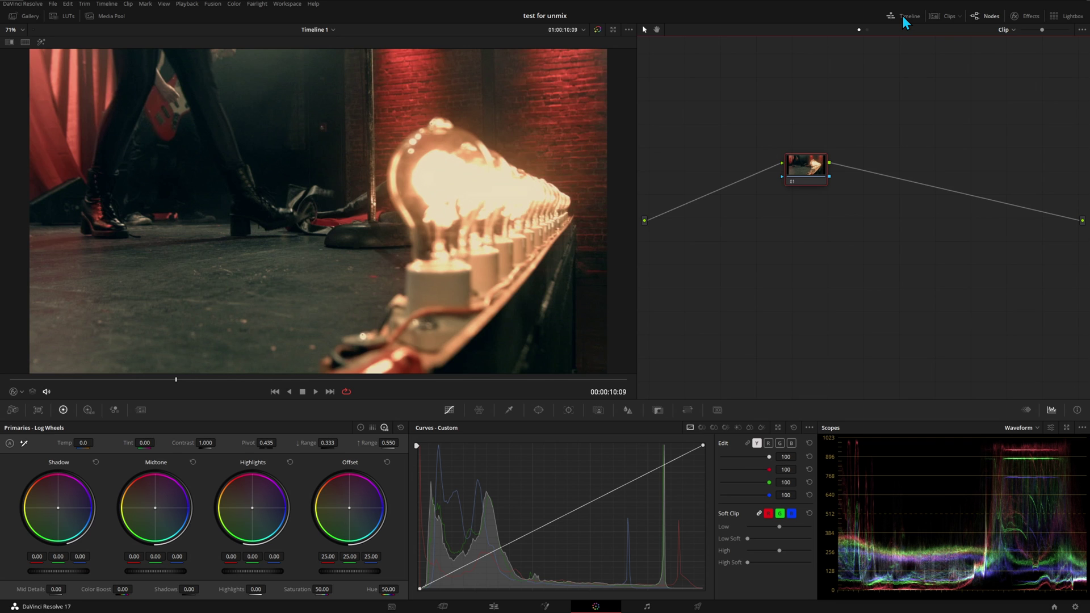
pyautogui.click(901, 15)
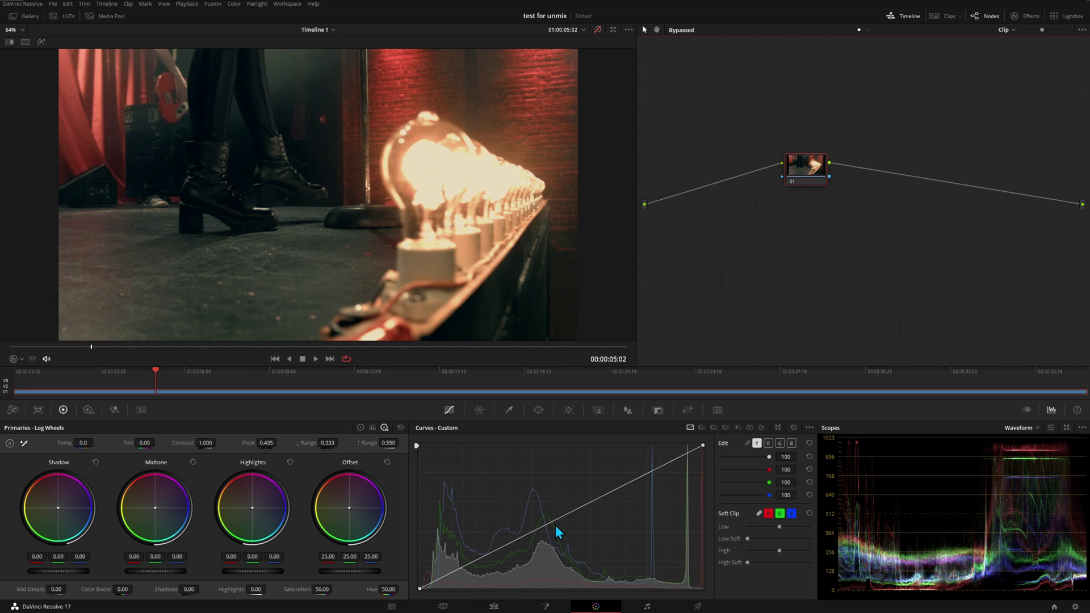
pyautogui.moveTo(548, 523); pyautogui.dragTo(539, 506)
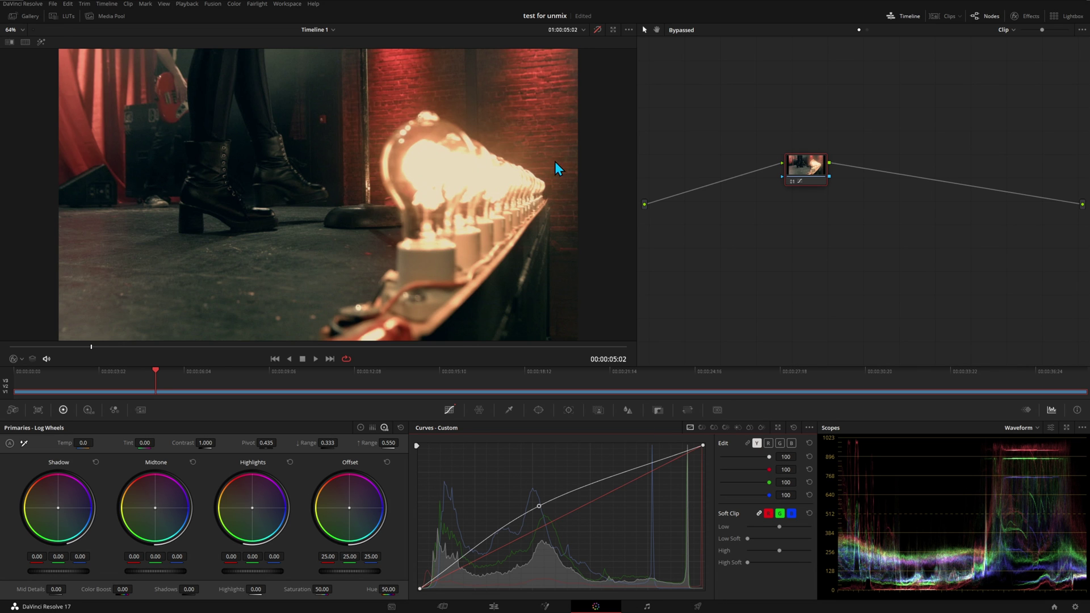
pyautogui.click(597, 30)
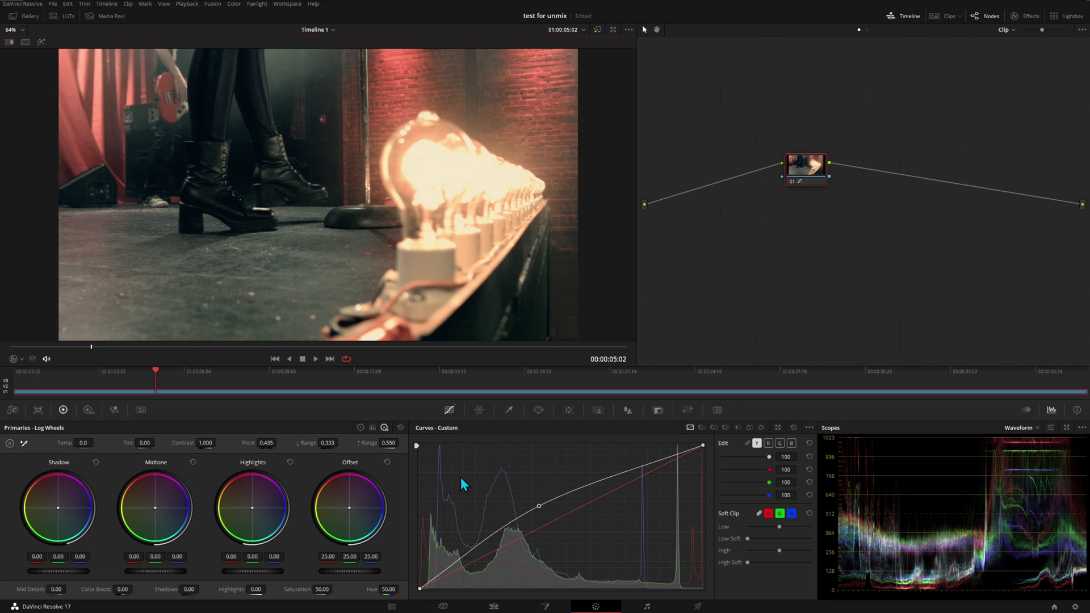
# - Show the 11-angle multicam grid on the Edit page and toggle grade bypass to compare angles
pyautogui.click(494, 607)
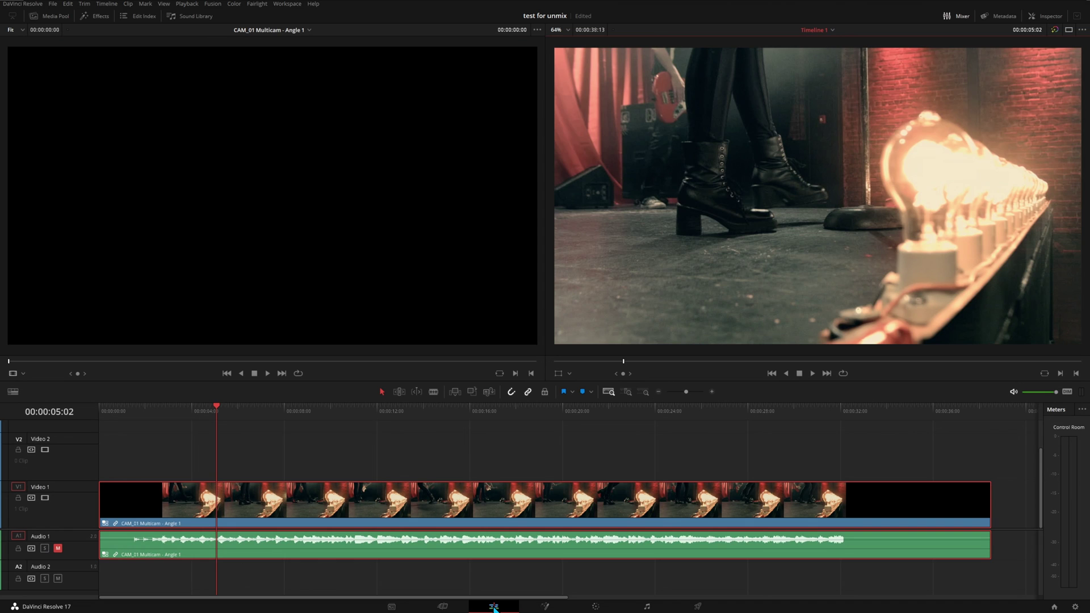
pyautogui.click(24, 373)
pyautogui.click(51, 419)
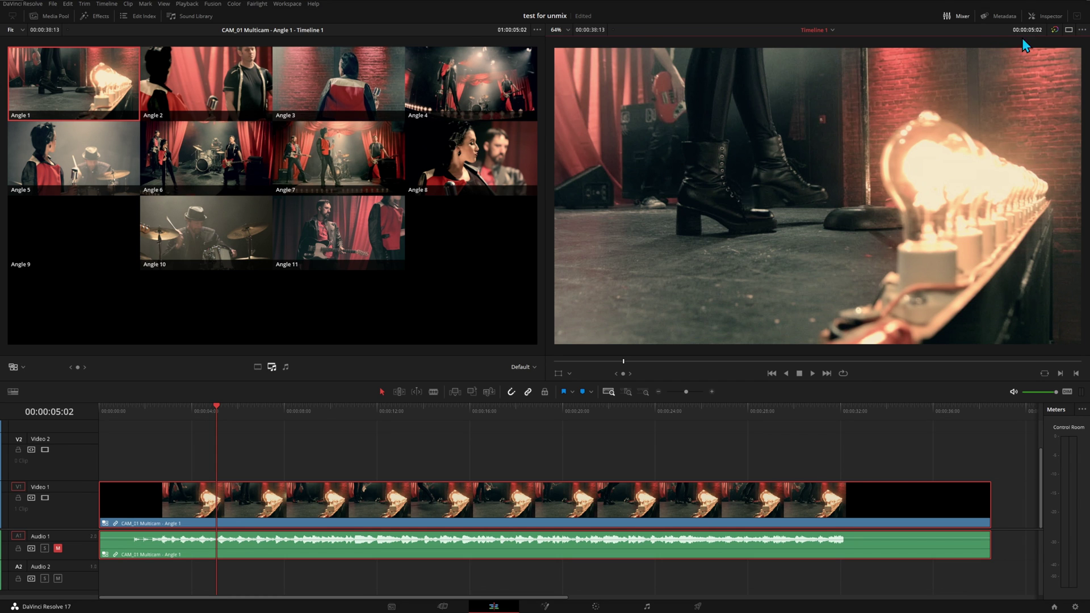
pyautogui.click(1054, 29)
pyautogui.click(1055, 29)
pyautogui.click(1054, 29)
pyautogui.click(1055, 29)
# - Reset node 01's grade on the Color page, then return to the Edit page
pyautogui.click(444, 440)
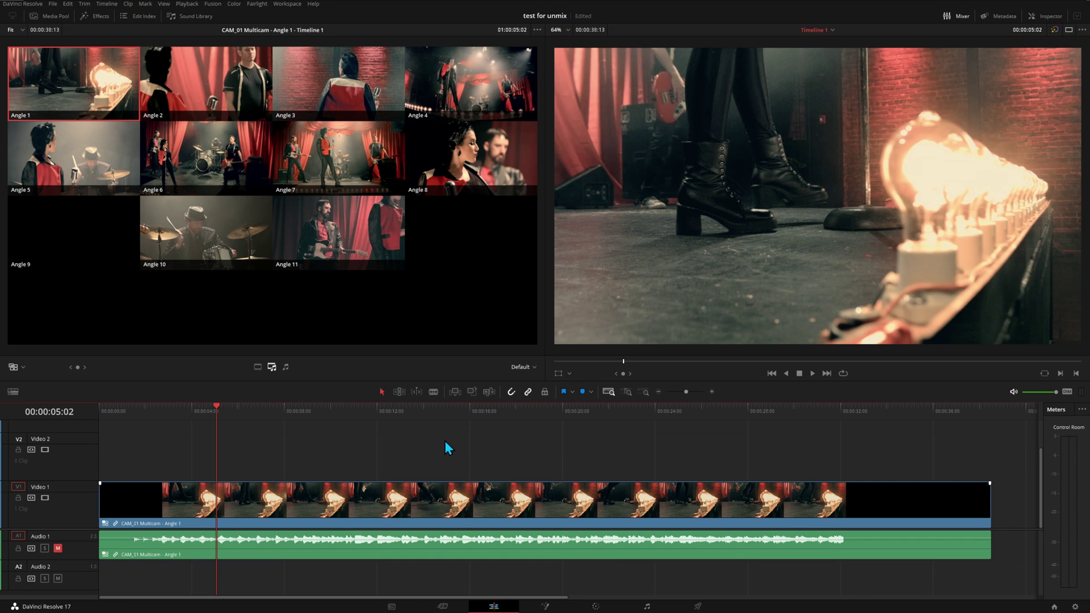
pyautogui.click(595, 606)
pyautogui.rightClick(819, 161)
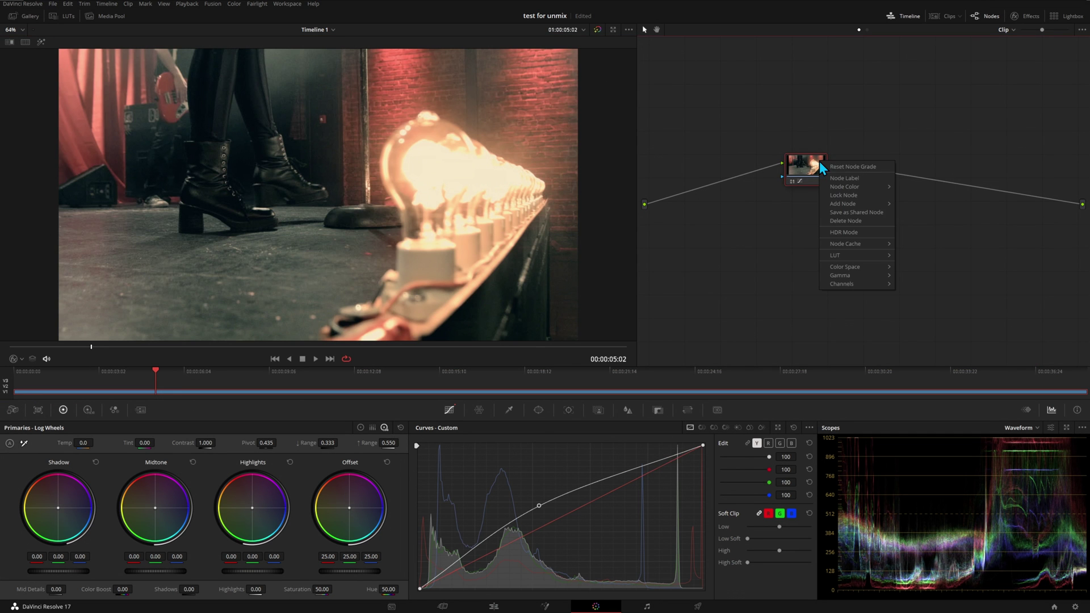
pyautogui.click(856, 166)
pyautogui.click(495, 606)
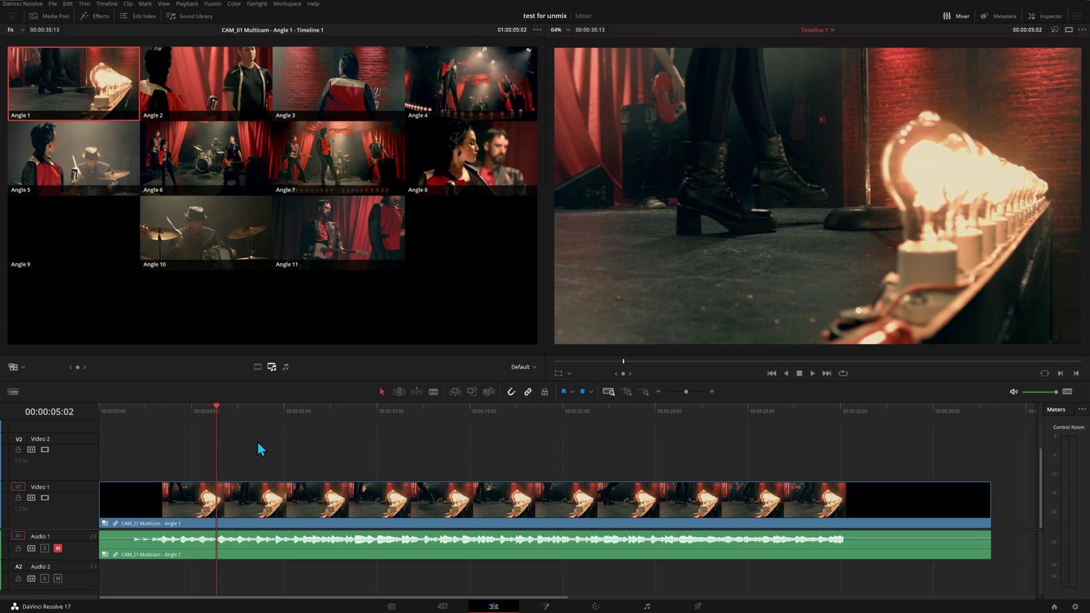
# - Open the multicam clip in its own timeline and view its angle tracks on the Color page
pyautogui.rightClick(278, 512)
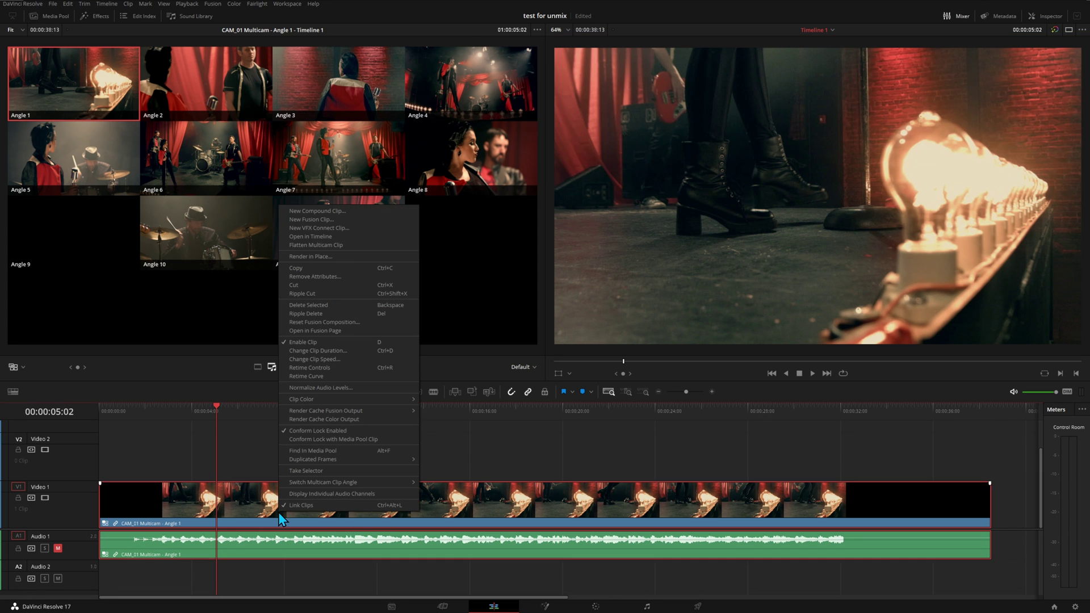
pyautogui.click(338, 238)
pyautogui.scroll(3, 250, 464)
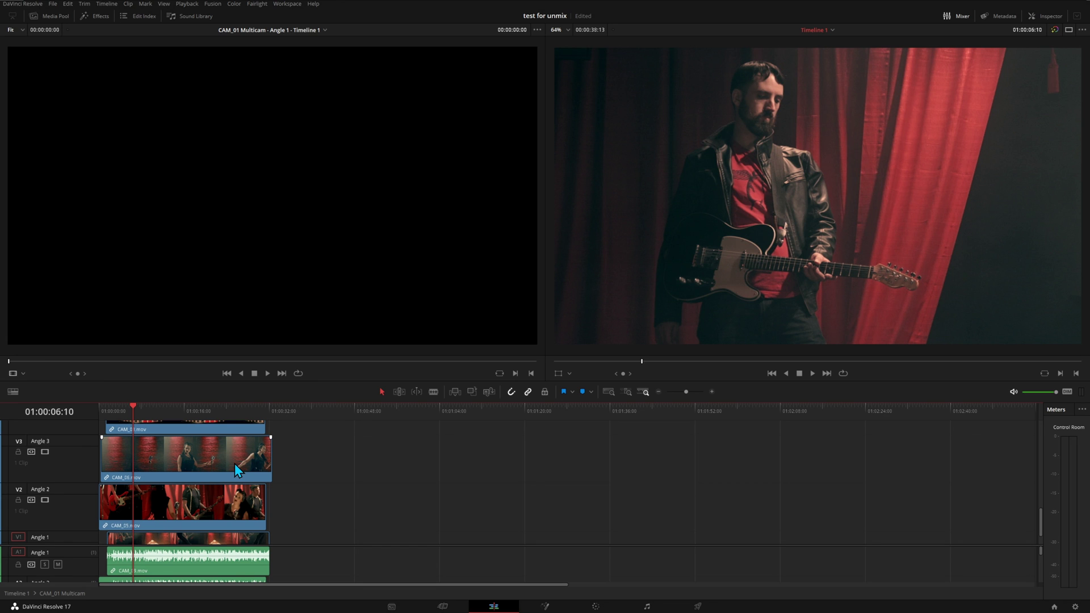
pyautogui.scroll(2, 234, 464)
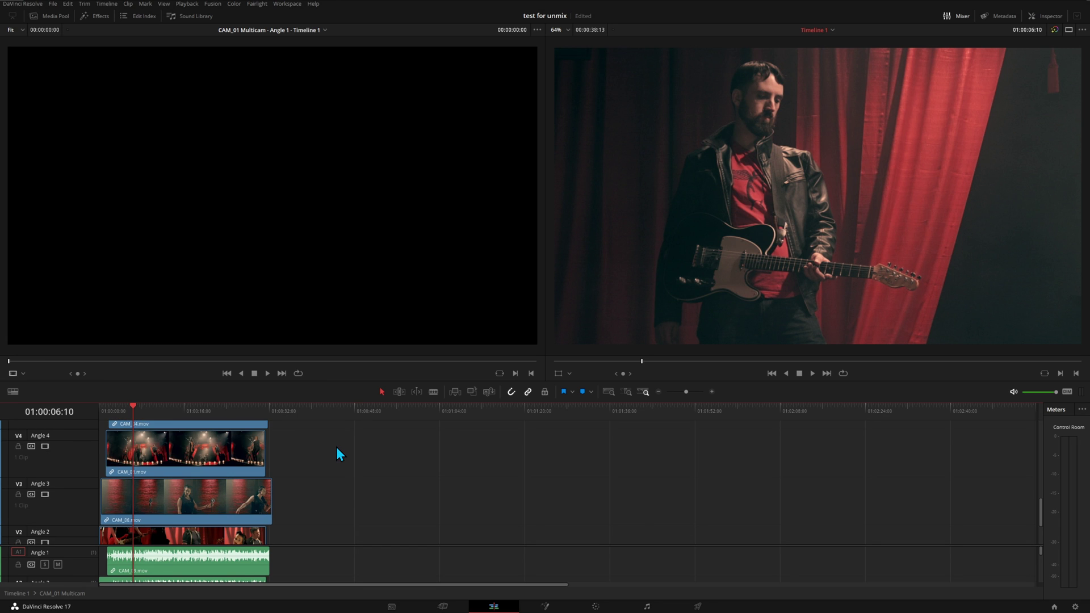
pyautogui.click(595, 606)
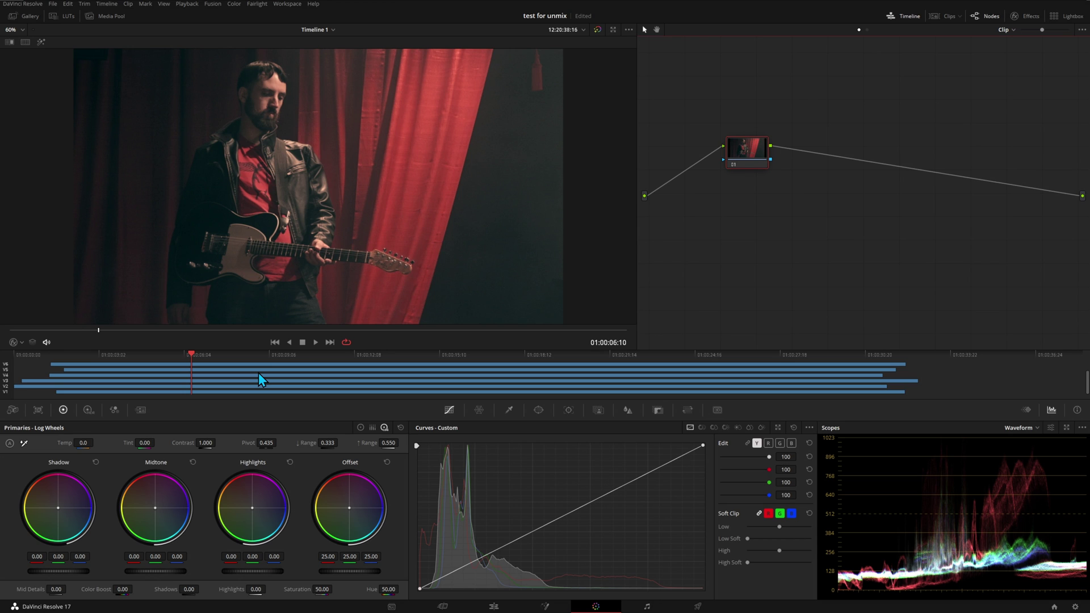
pyautogui.scroll(3, 259, 374)
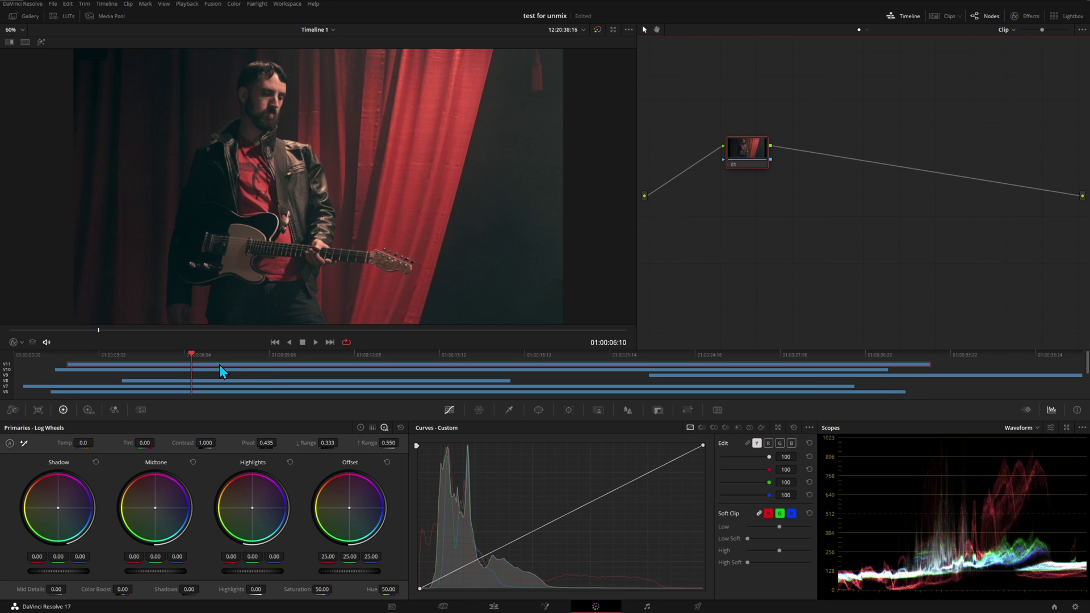
# - Select the angle clip on track V8 and scrub through it to preview
pyautogui.click(179, 375)
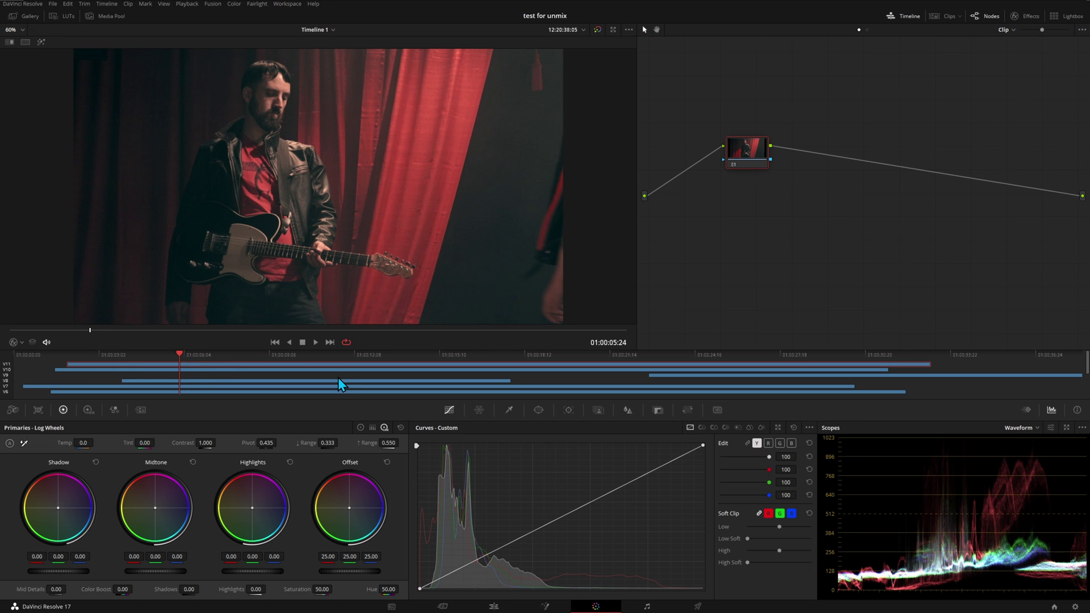
pyautogui.click(211, 381)
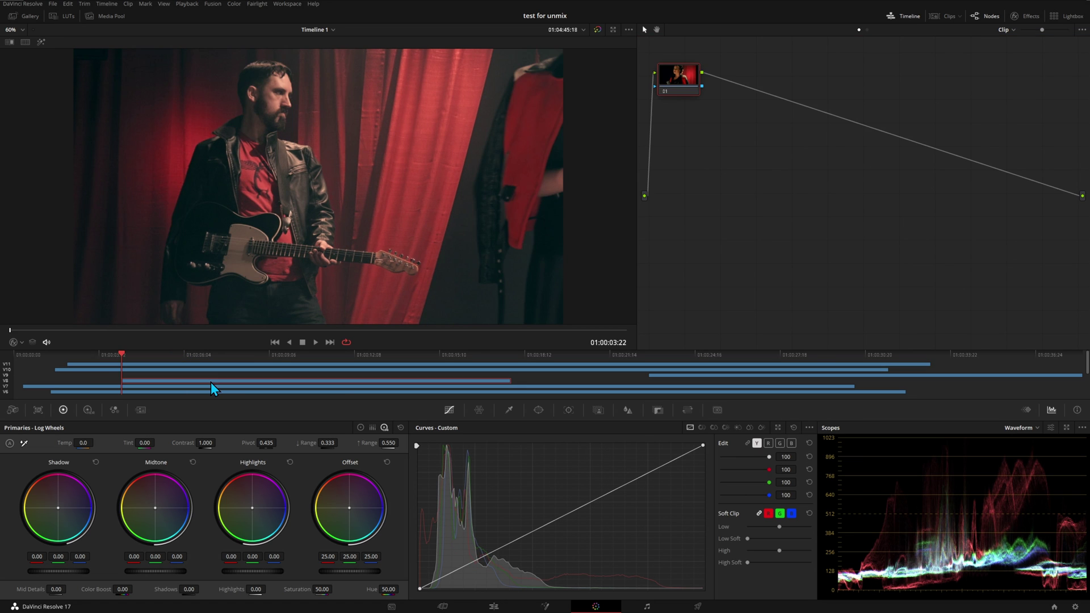
pyautogui.click(162, 354)
pyautogui.moveTo(162, 352); pyautogui.dragTo(125, 358)
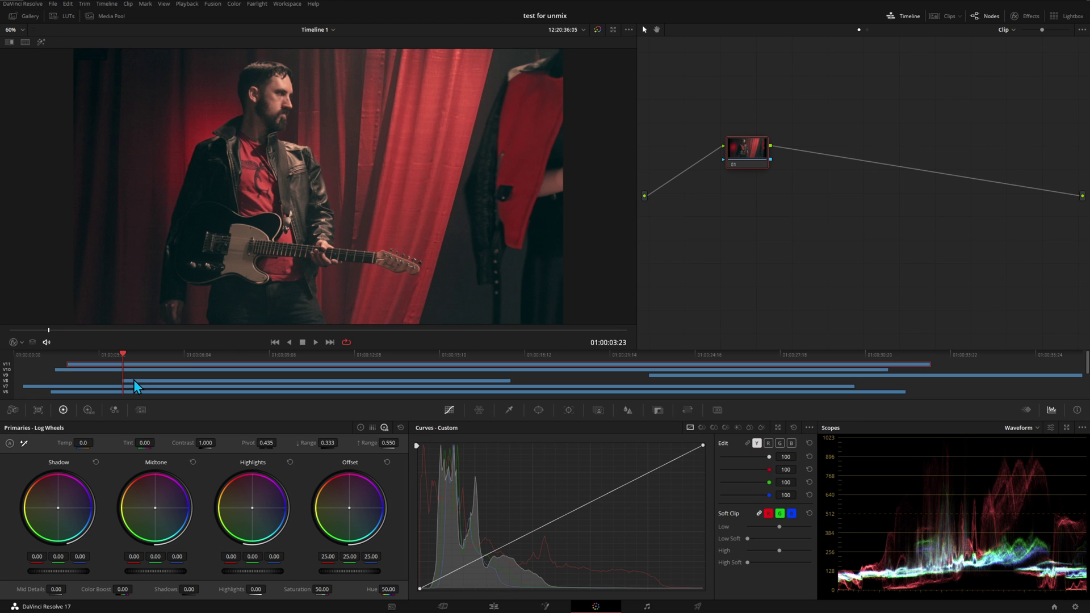
pyautogui.click(131, 380)
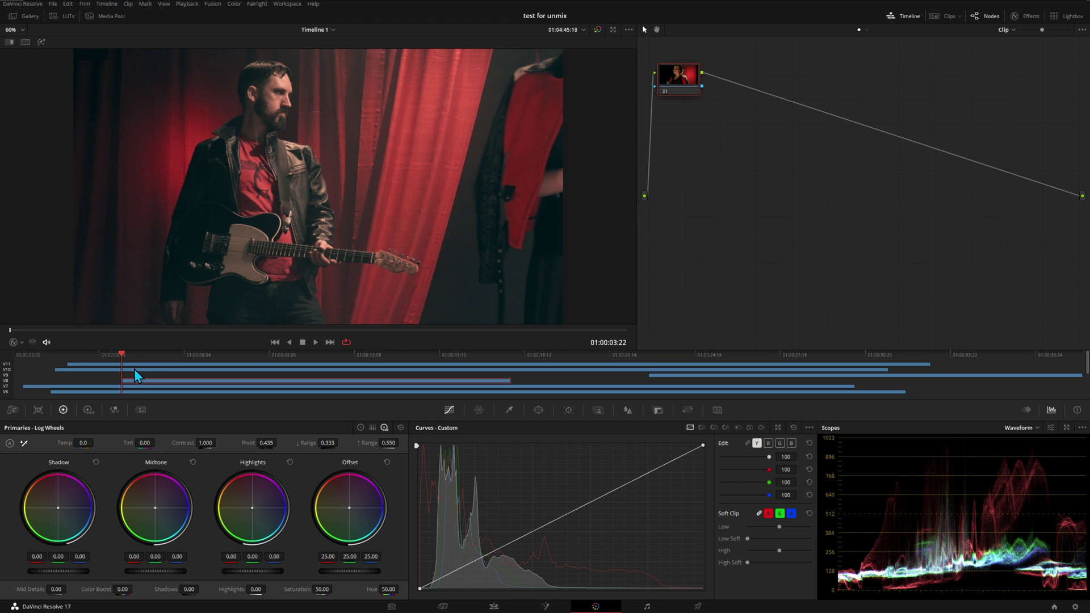
pyautogui.moveTo(128, 357)
pyautogui.mouseDown()
pyautogui.moveTo(298, 363)
pyautogui.moveTo(125, 363)
pyautogui.mouseUp()
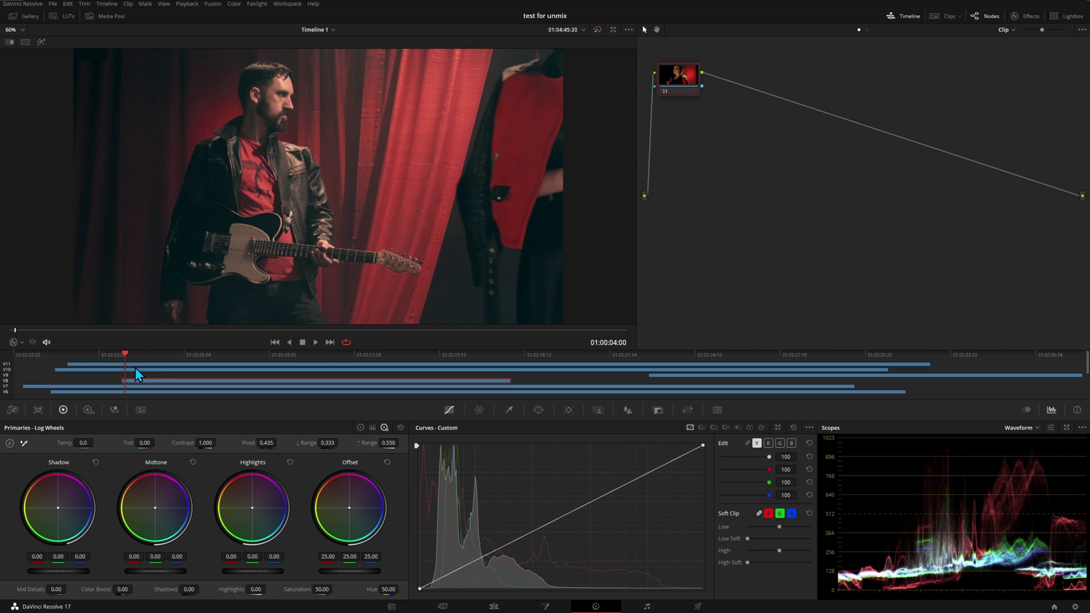
# - Preview the guitarist angle on V11, then the wide band-on-stage angle on V7
pyautogui.click(135, 364)
pyautogui.click(135, 355)
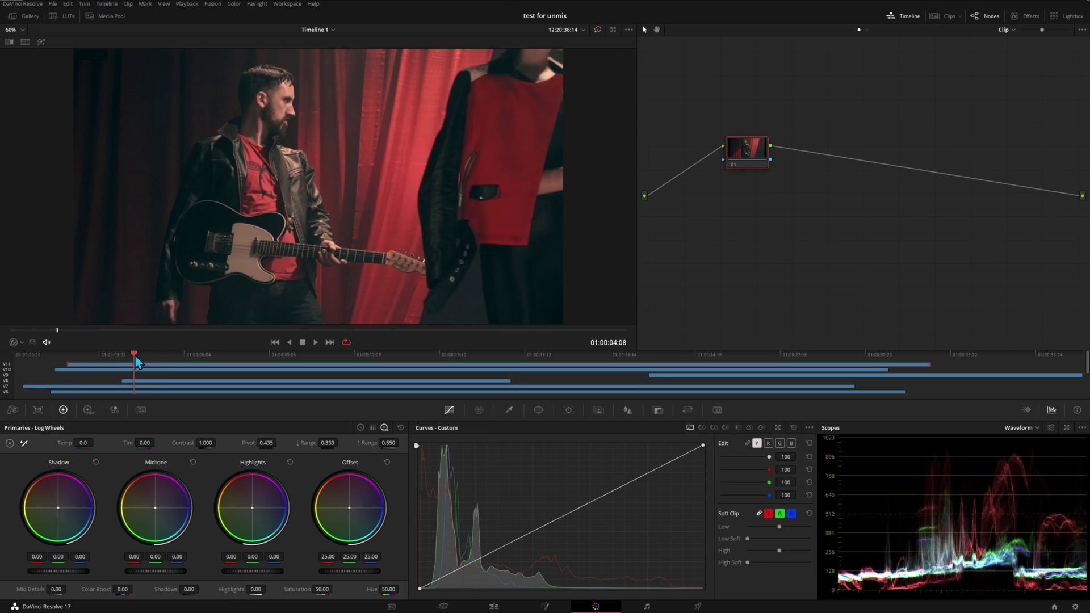
pyautogui.moveTo(134, 355)
pyautogui.mouseDown()
pyautogui.moveTo(233, 360)
pyautogui.moveTo(154, 361)
pyautogui.mouseUp()
pyautogui.click(163, 386)
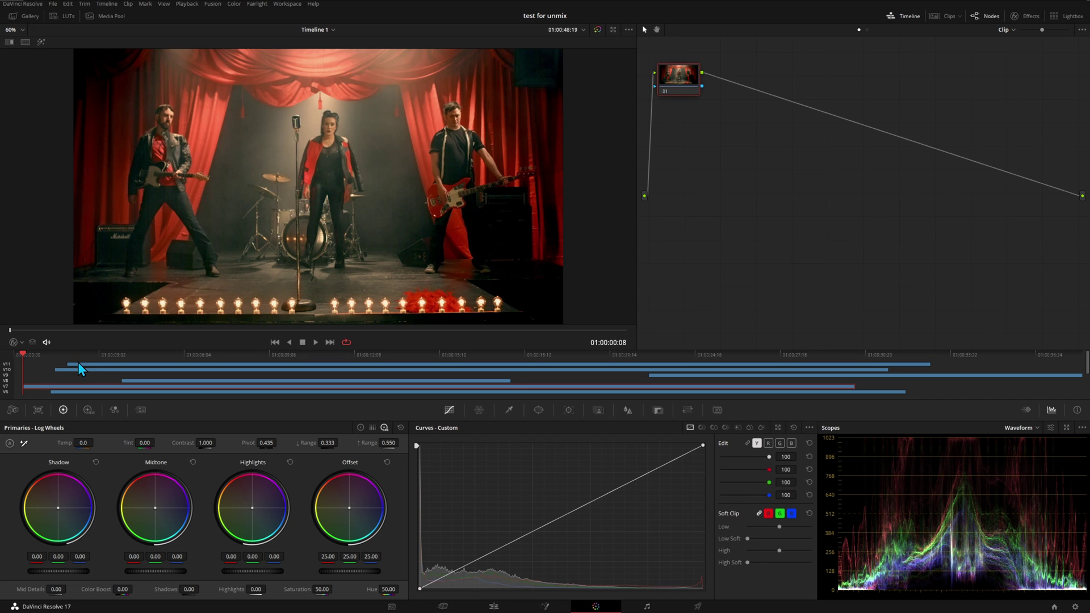
pyautogui.moveTo(77, 350); pyautogui.dragTo(209, 353)
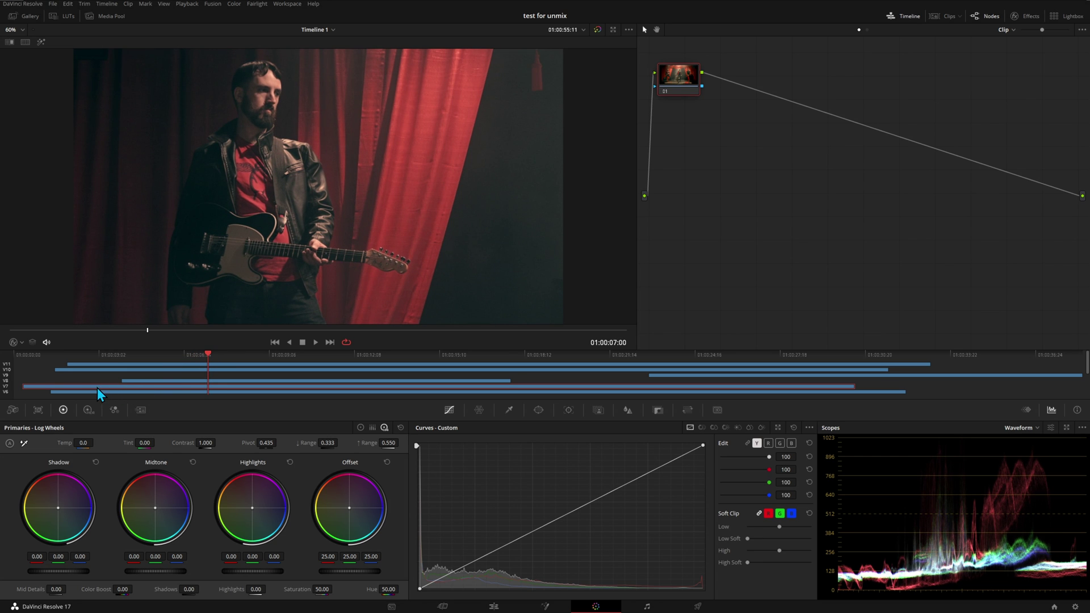
# - Disable tracks V11–V8 and raise a custom curve point to brighten the V7 band shot
pyautogui.click(8, 368)
pyautogui.click(8, 374)
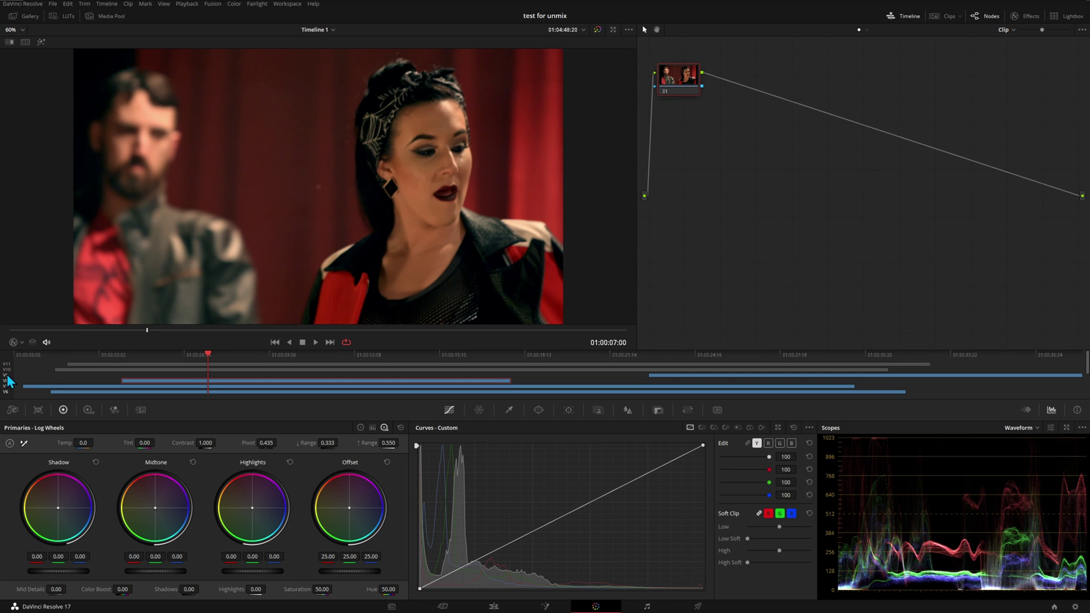
pyautogui.click(10, 381)
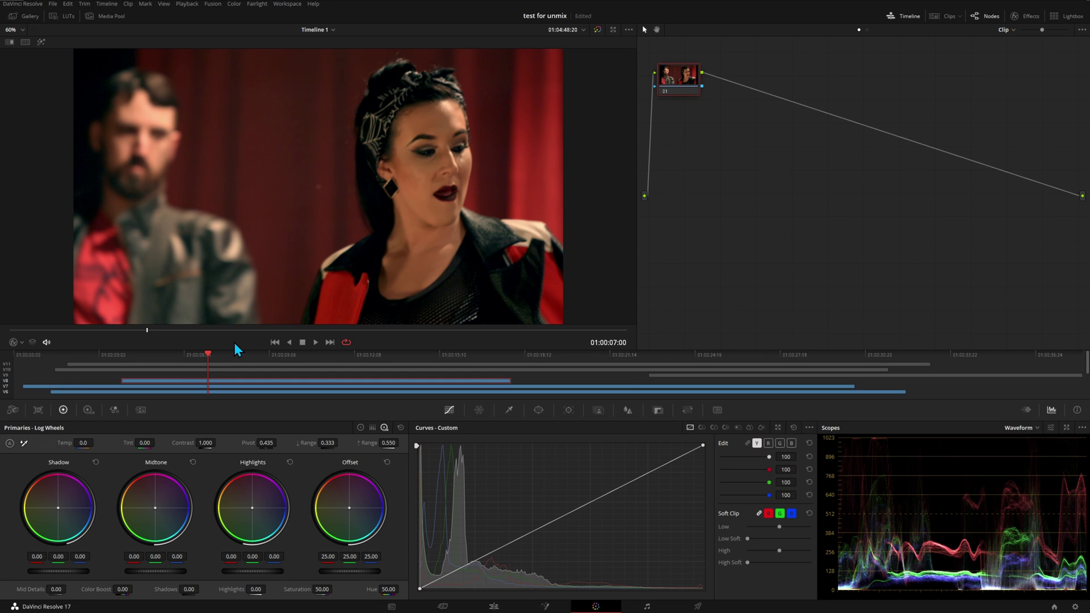
pyautogui.click(8, 380)
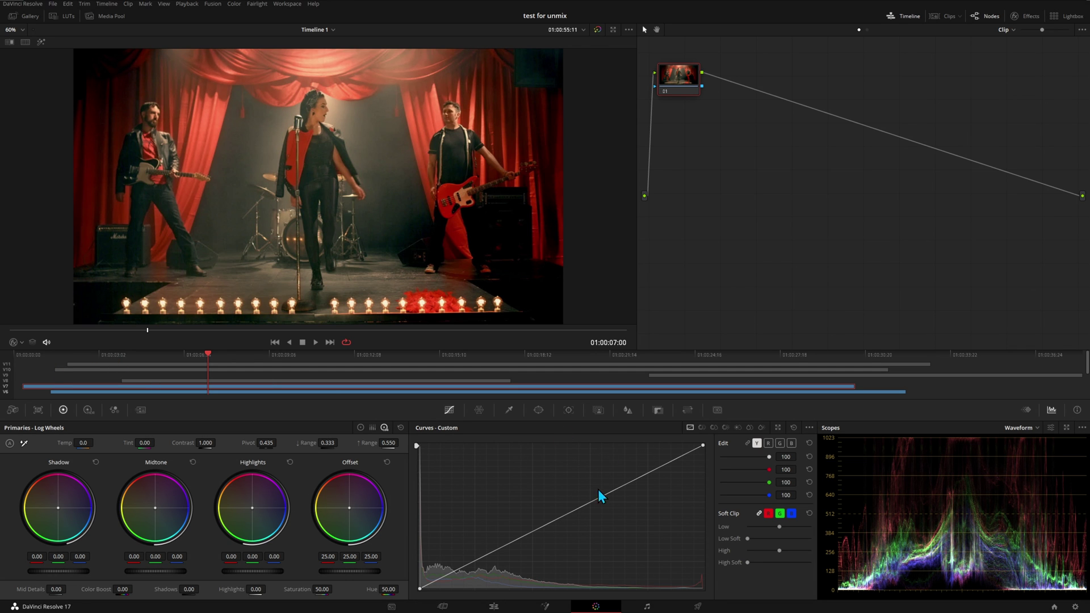
pyautogui.moveTo(593, 500); pyautogui.dragTo(580, 479)
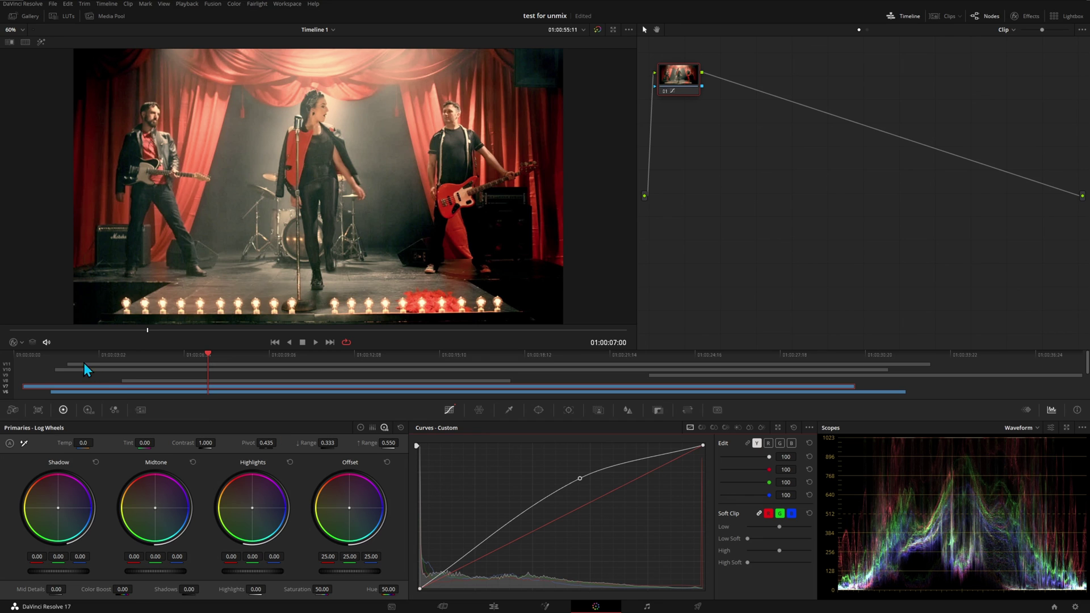
# - Check that the V8, V10 drummer and V11 guitarist angles stay ungraded, then reselect the wide angle
pyautogui.click(6, 380)
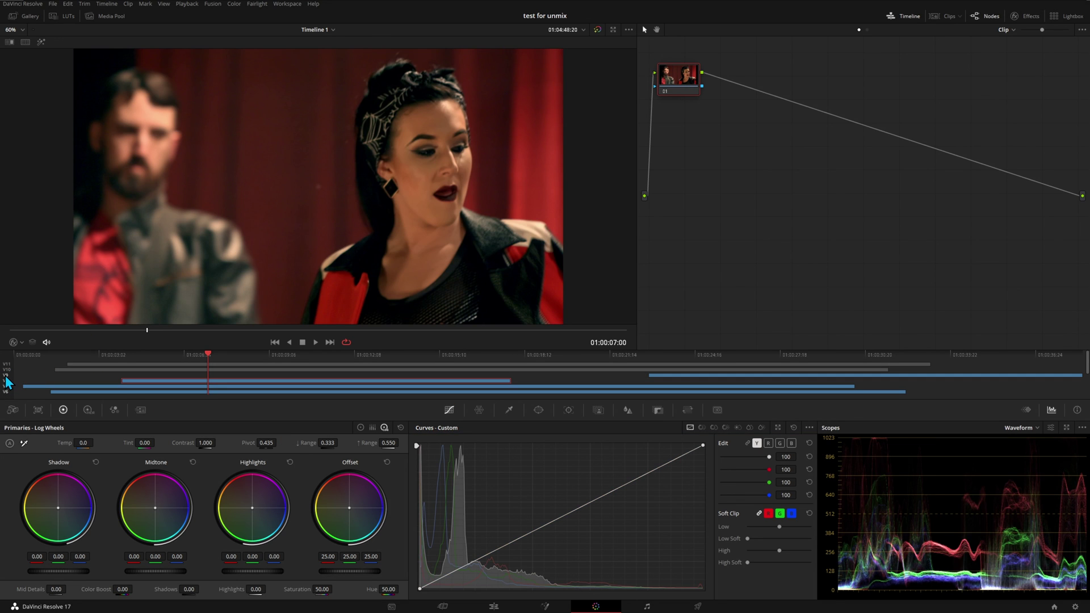
pyautogui.click(8, 369)
pyautogui.click(7, 363)
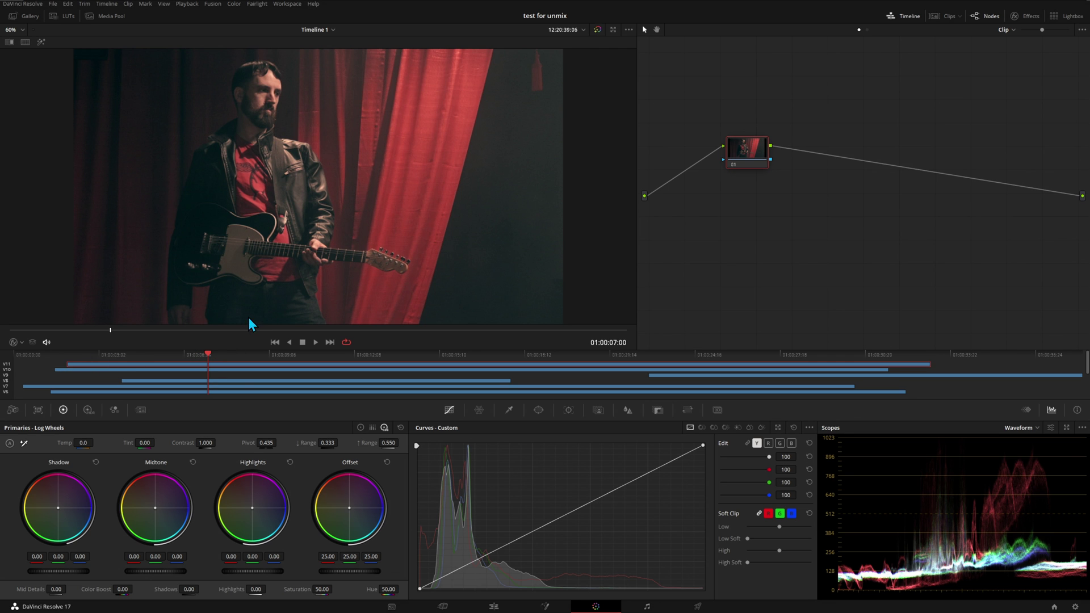
pyautogui.click(35, 356)
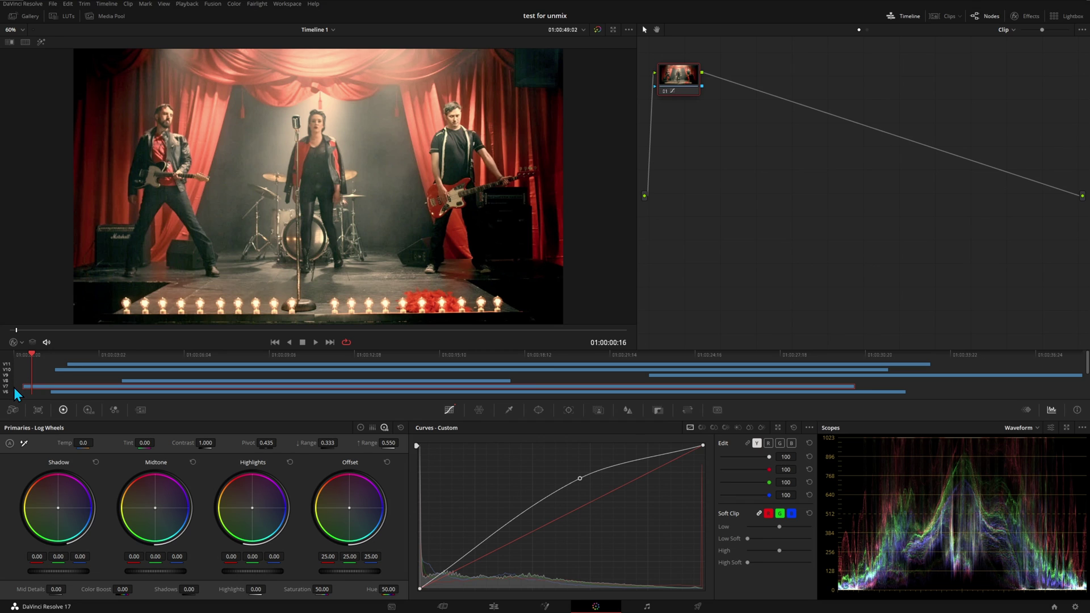
pyautogui.scroll(-3, 18, 375)
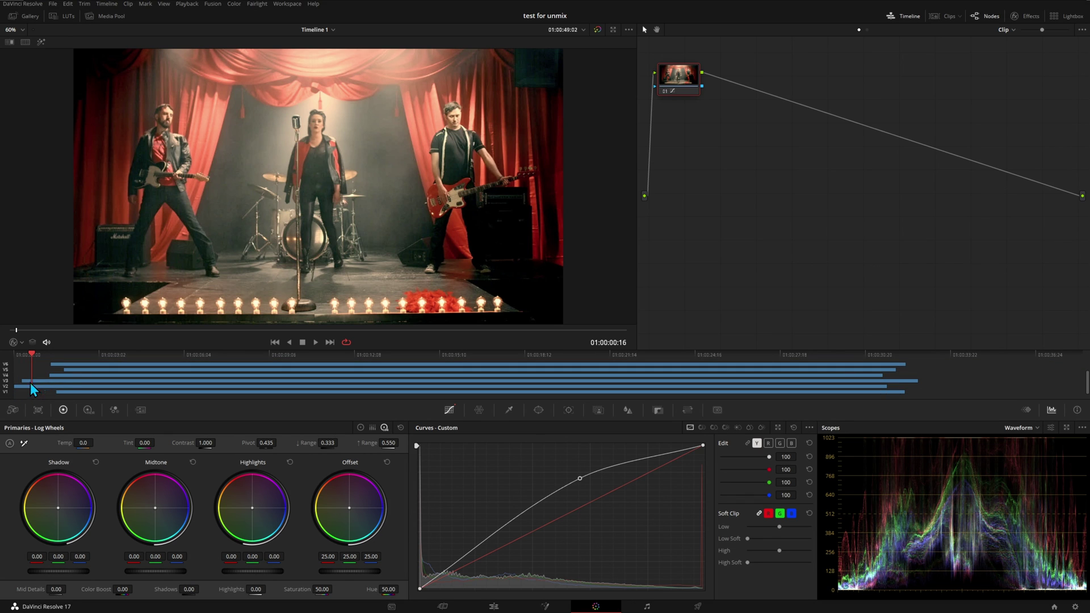
pyautogui.scroll(3, 34, 385)
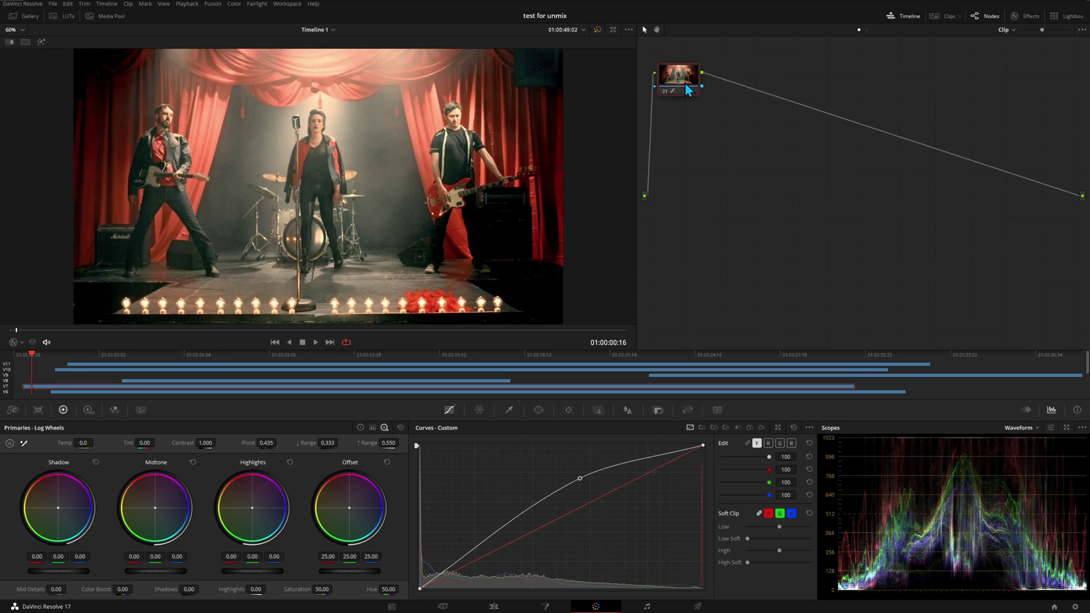
# - Turn on viewer highlight, select the darker band-and-drummer angle on V6, and centre node 01
pyautogui.click(32, 342)
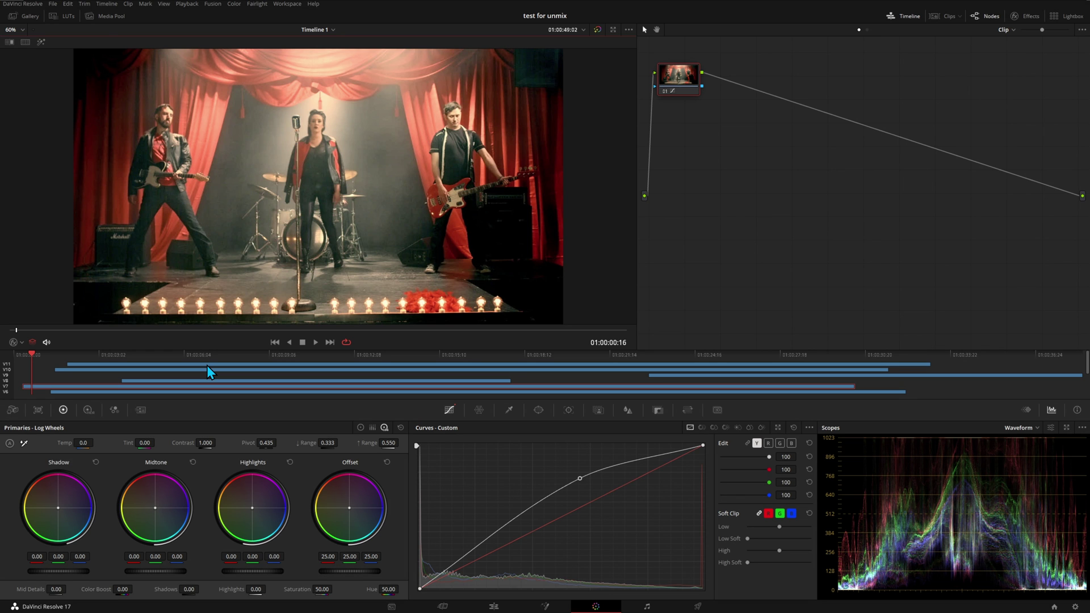
pyautogui.click(226, 365)
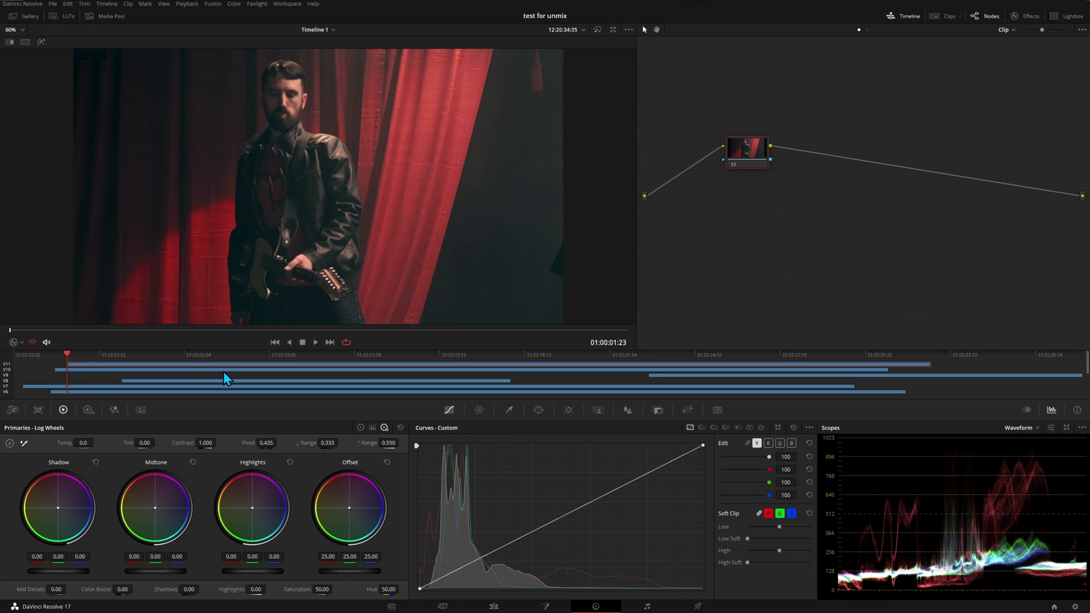
pyautogui.click(223, 370)
pyautogui.click(221, 380)
pyautogui.click(214, 390)
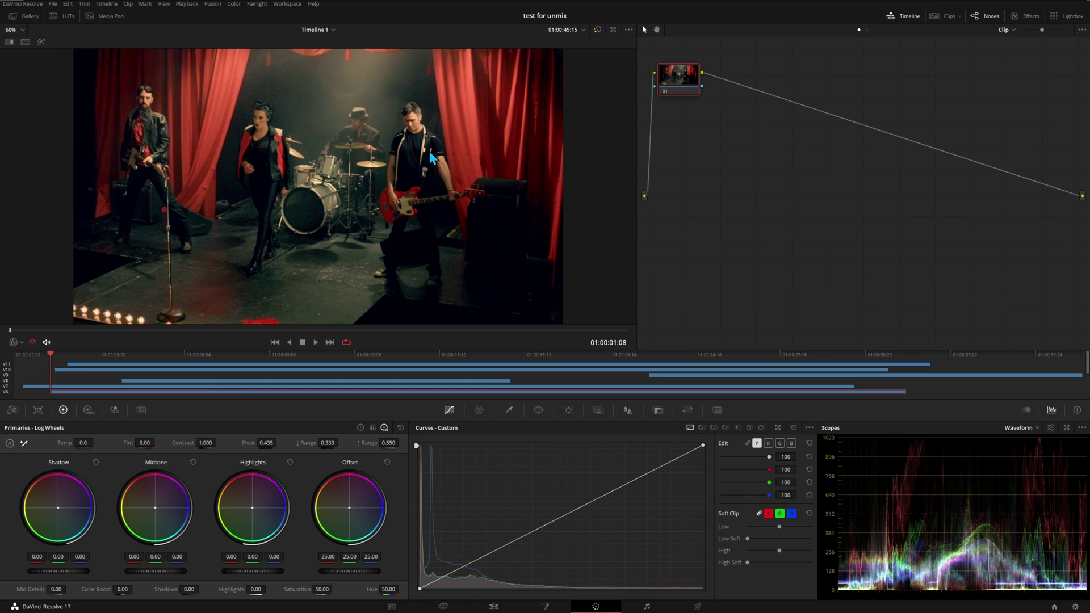
pyautogui.moveTo(688, 87); pyautogui.dragTo(779, 179)
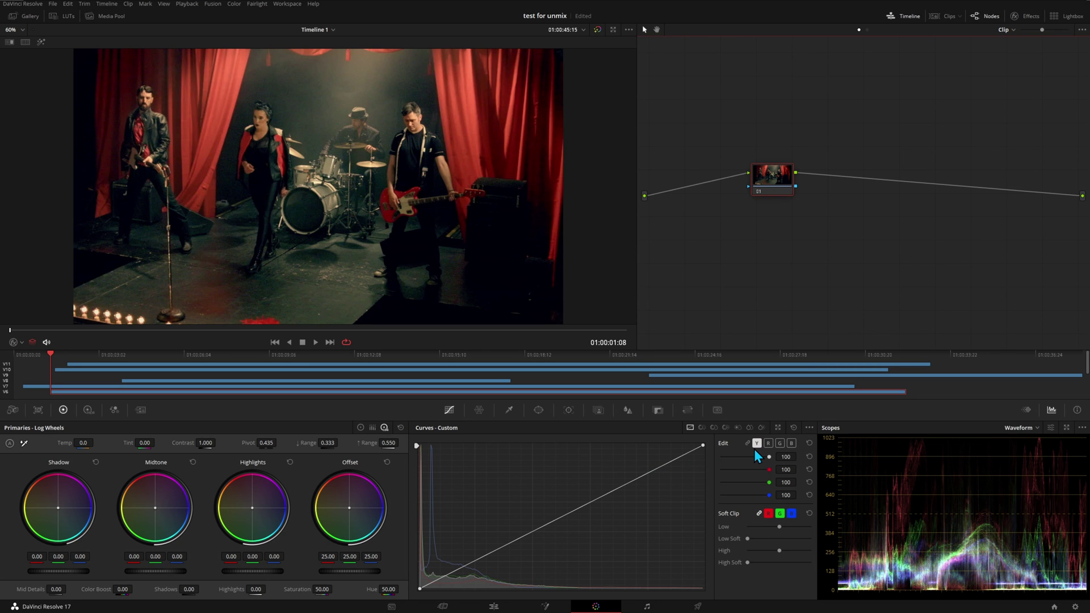
# - Drag the red curve down on the V6 band-and-drummer angle, then compare it against the V8 clip
pyautogui.click(767, 443)
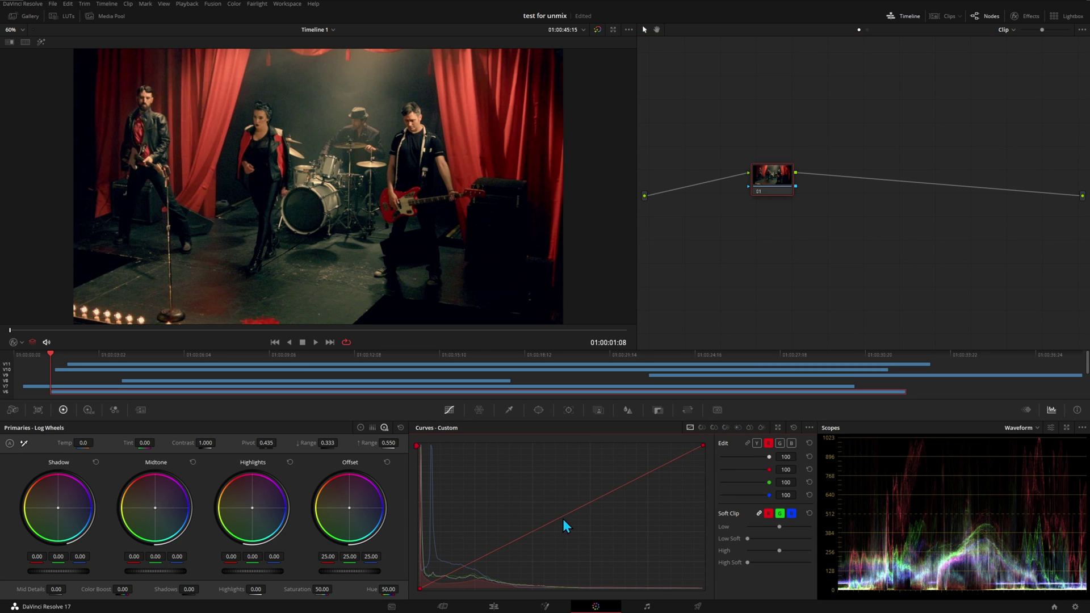
pyautogui.moveTo(563, 516); pyautogui.dragTo(578, 536)
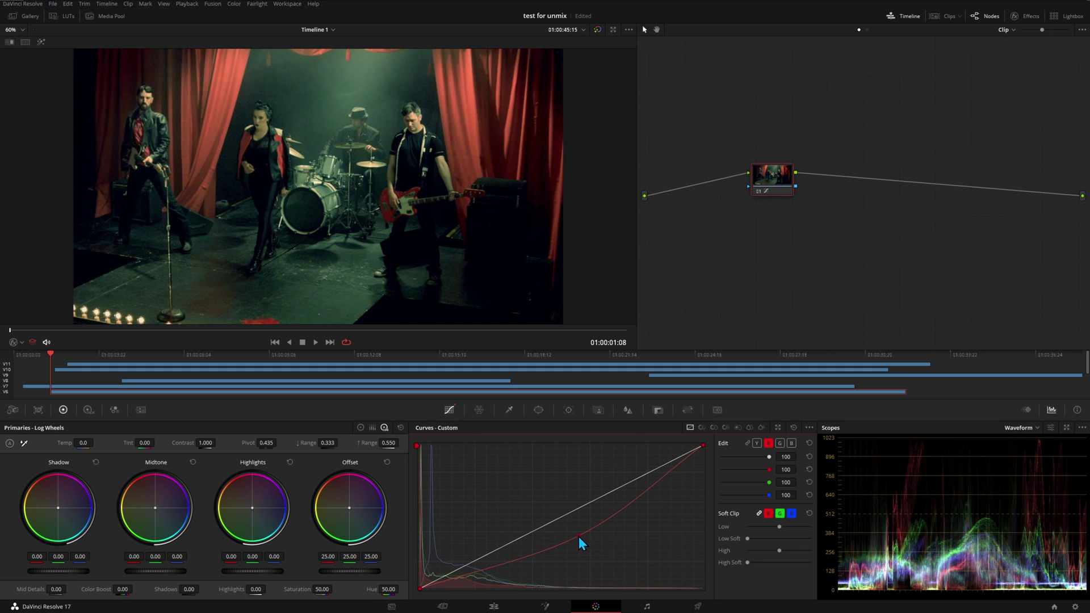
pyautogui.click(169, 381)
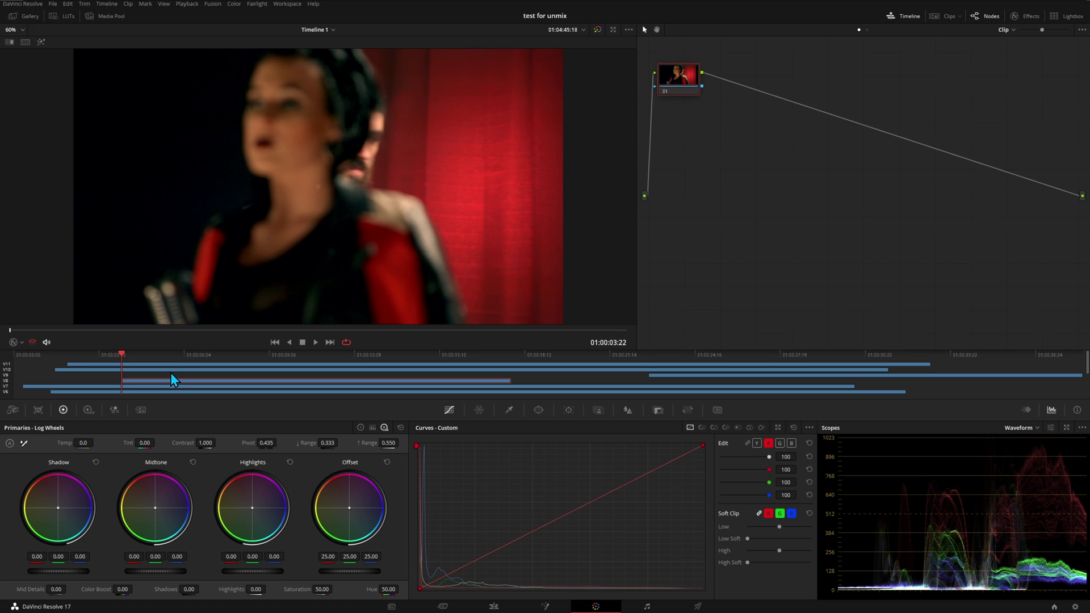
pyautogui.click(161, 391)
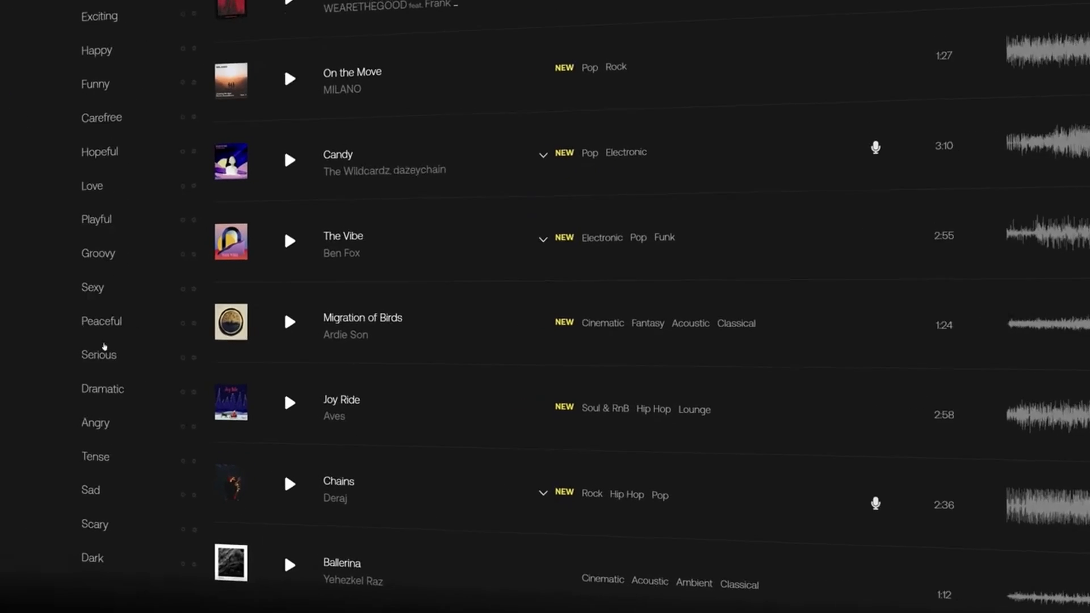
# - Browse Artlist's Dramatic mood, theme, genre and instrument filters and glance at the sound effects library
pyautogui.click(67, 392)
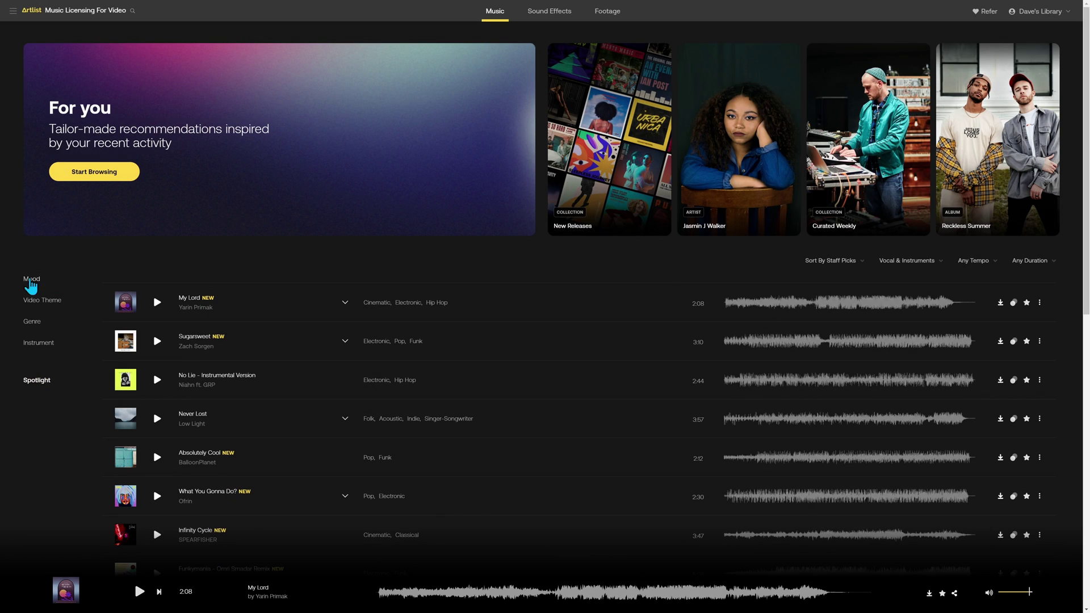
pyautogui.click(31, 278)
pyautogui.click(58, 71)
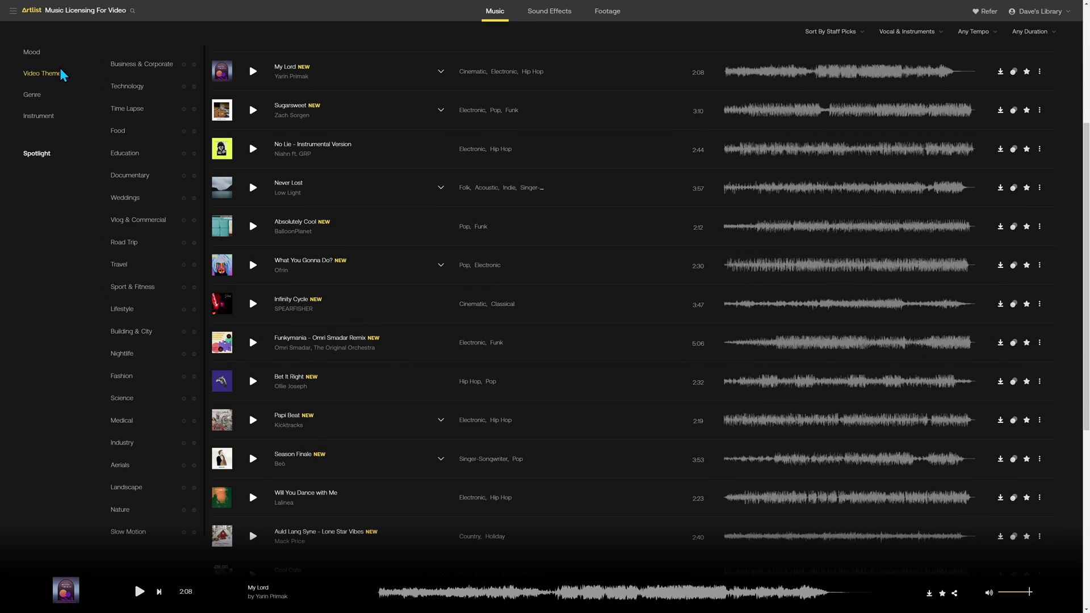
pyautogui.click(35, 98)
pyautogui.click(38, 116)
pyautogui.click(906, 32)
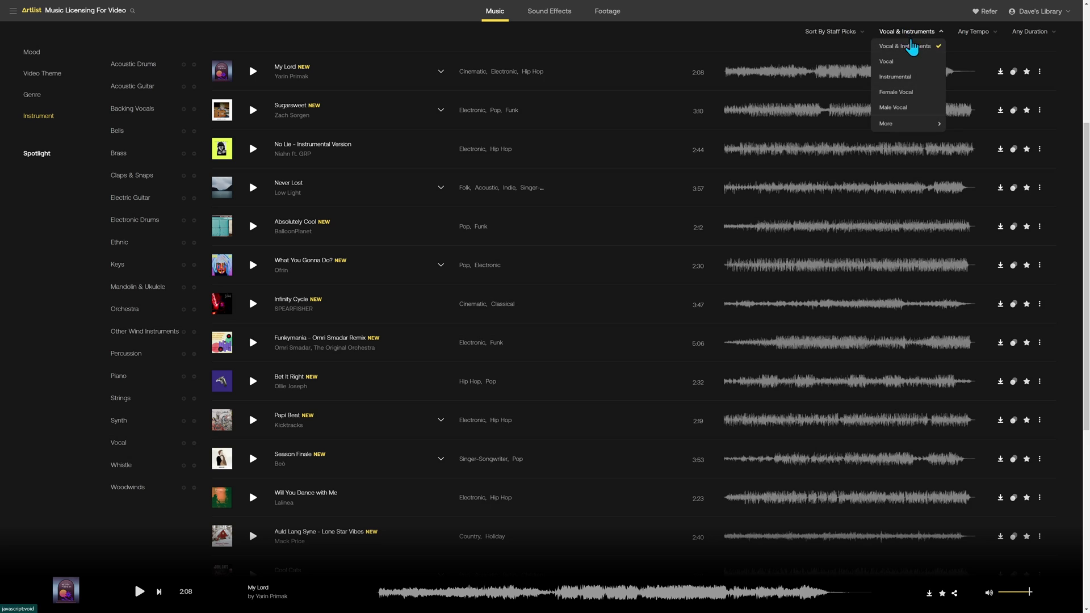
pyautogui.moveTo(918, 124)
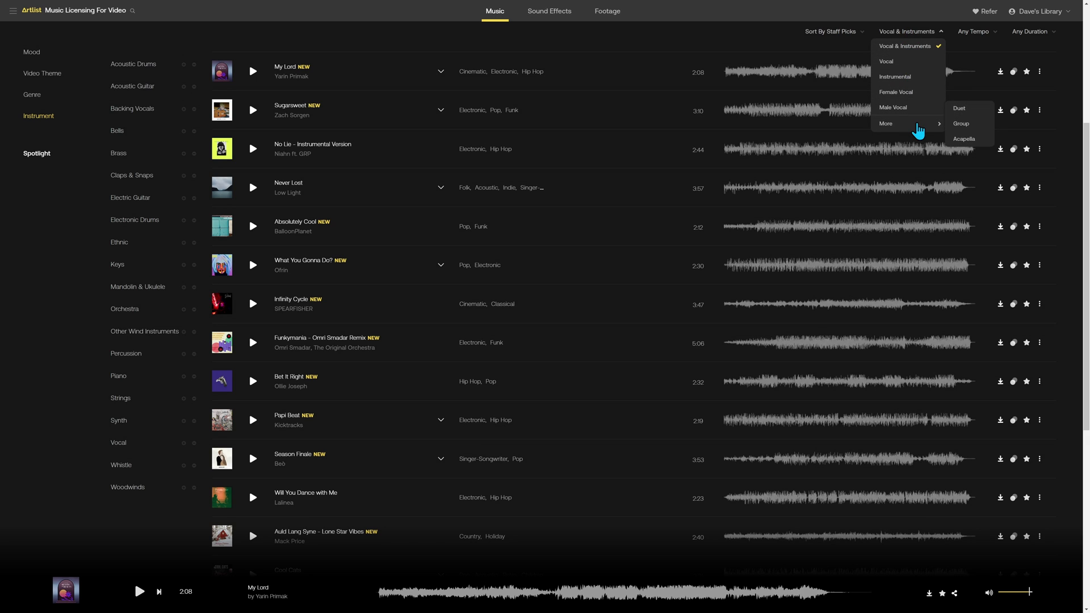
pyautogui.moveTo(855, 41)
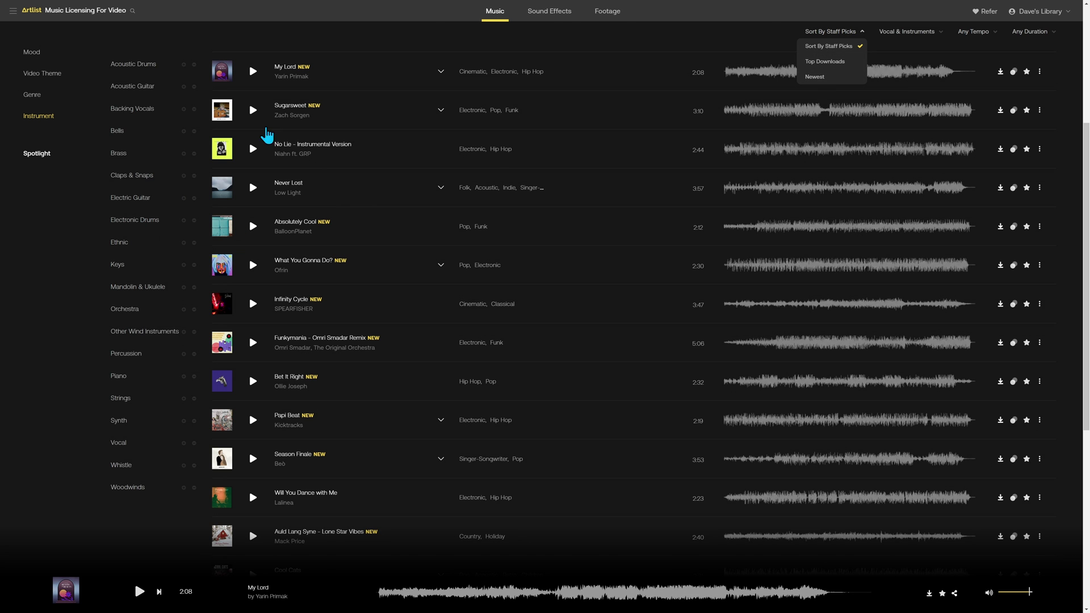
pyautogui.click(559, 16)
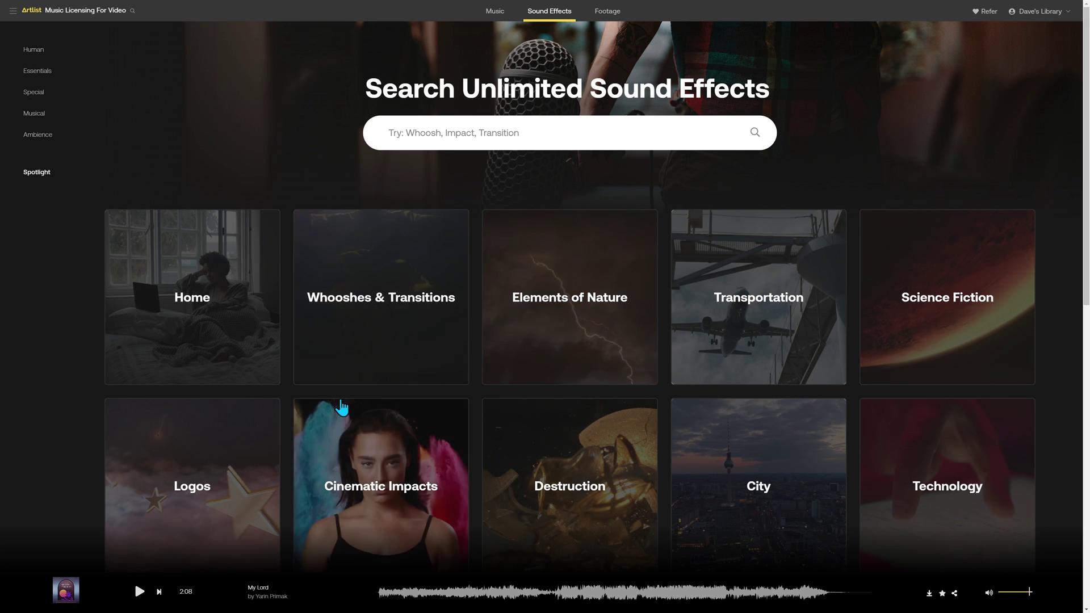
pyautogui.click(494, 13)
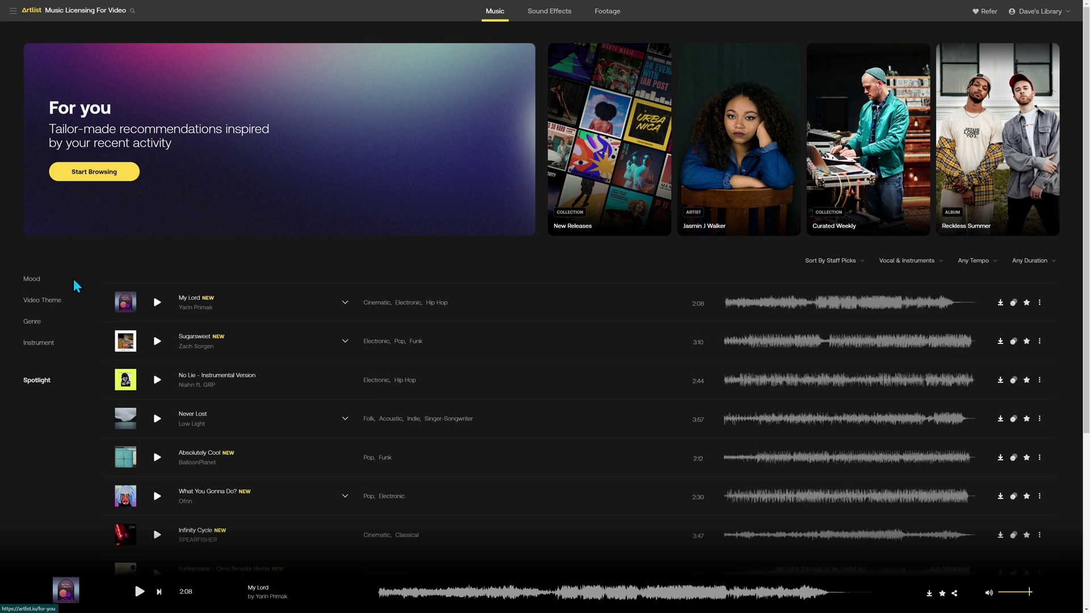
# - Filter the Artlist music list to the Country genre with Acoustic Guitar
pyautogui.click(33, 322)
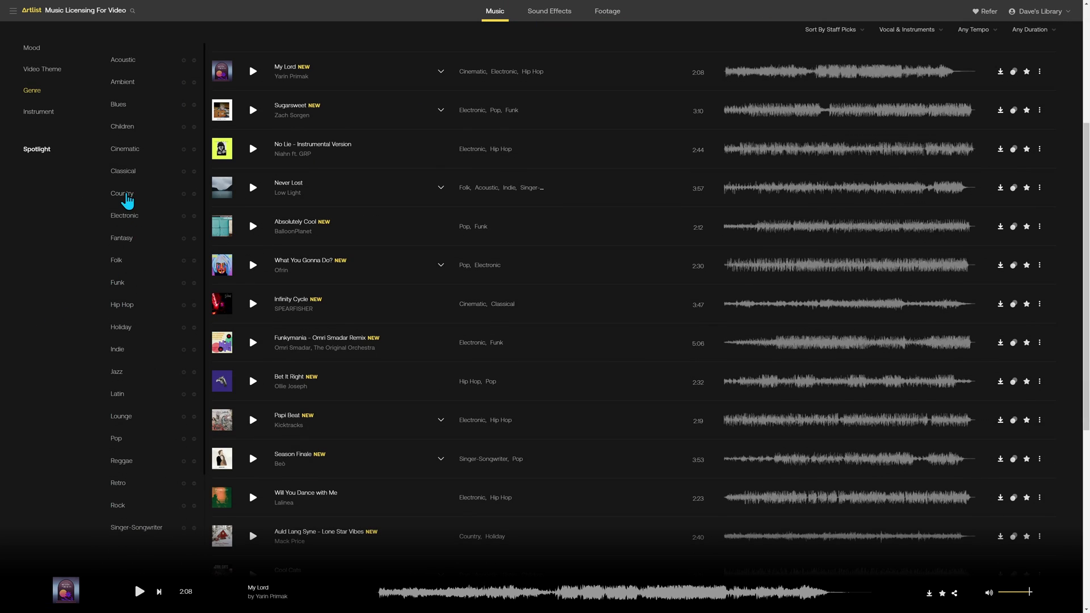
pyautogui.click(125, 196)
pyautogui.click(39, 115)
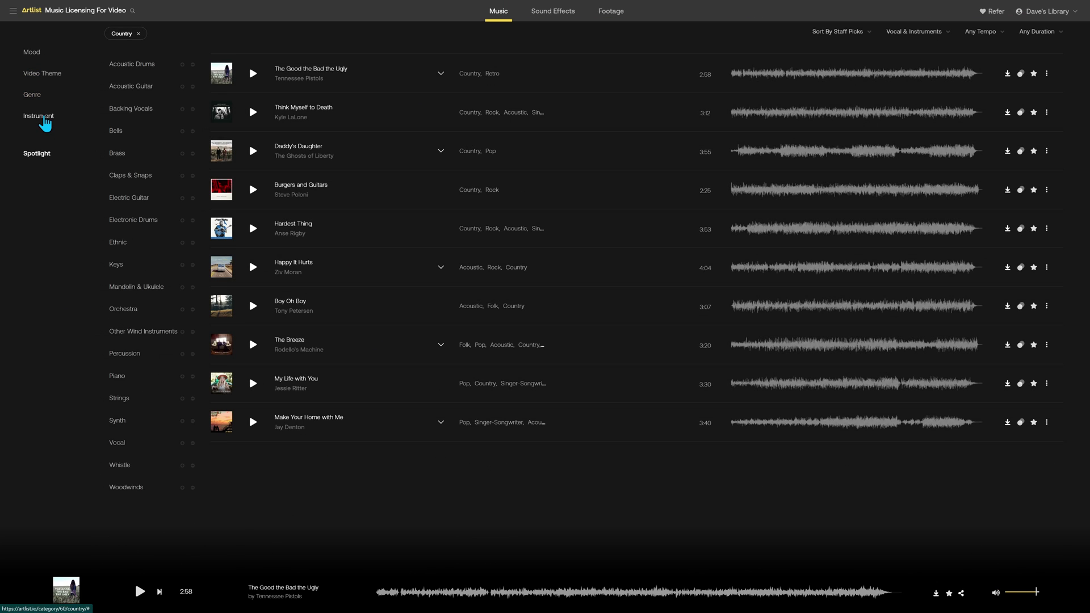
pyautogui.click(126, 87)
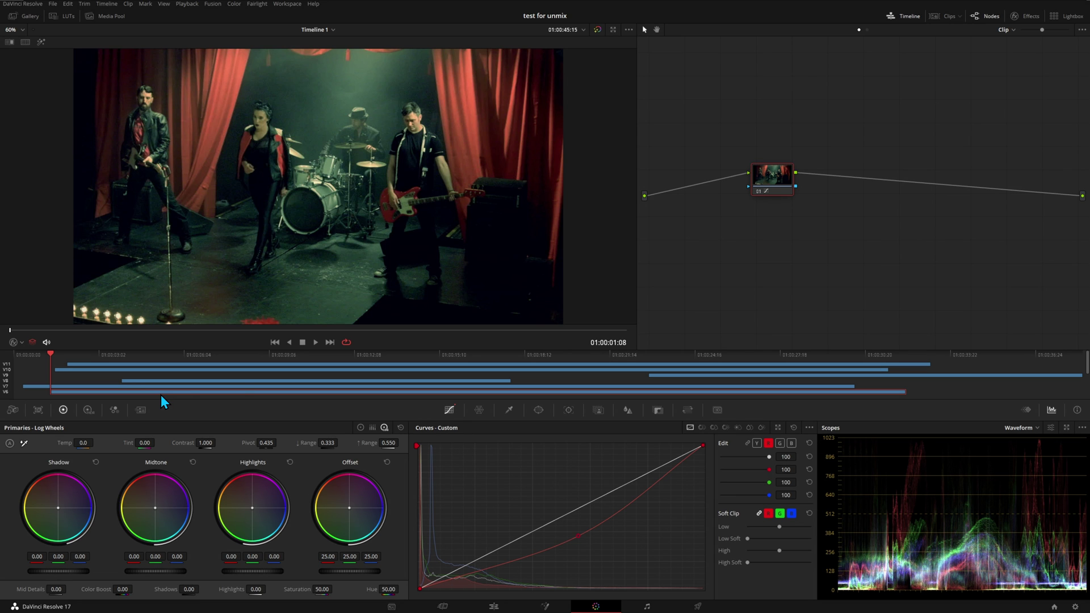
# - Reset node 01's grade on the V6 clip and the previous angle clip, then return to the Edit page
pyautogui.rightClick(768, 174)
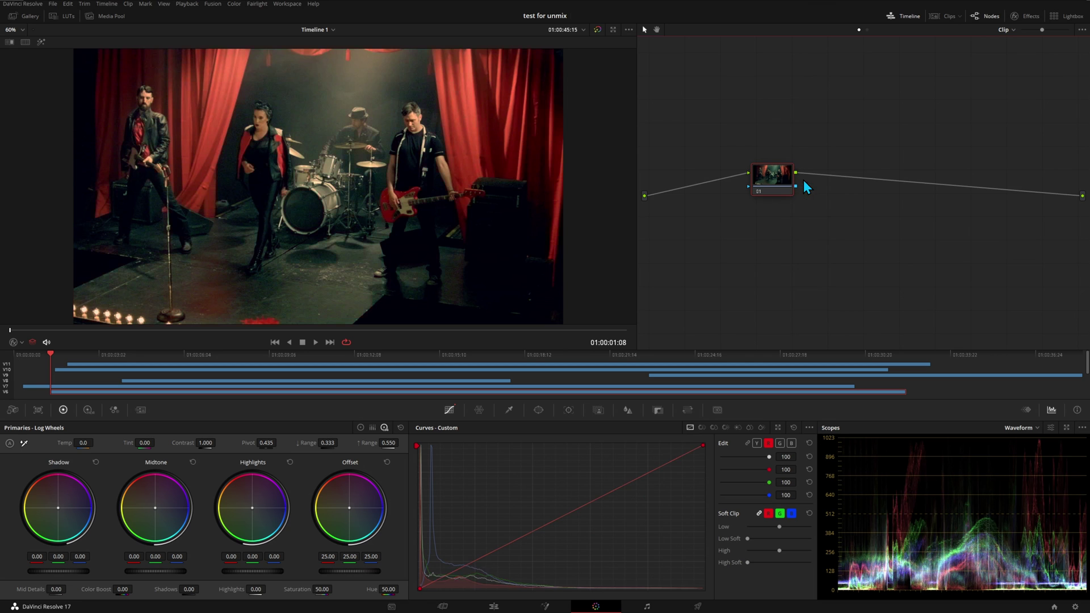
pyautogui.click(801, 179)
pyautogui.press('Up')
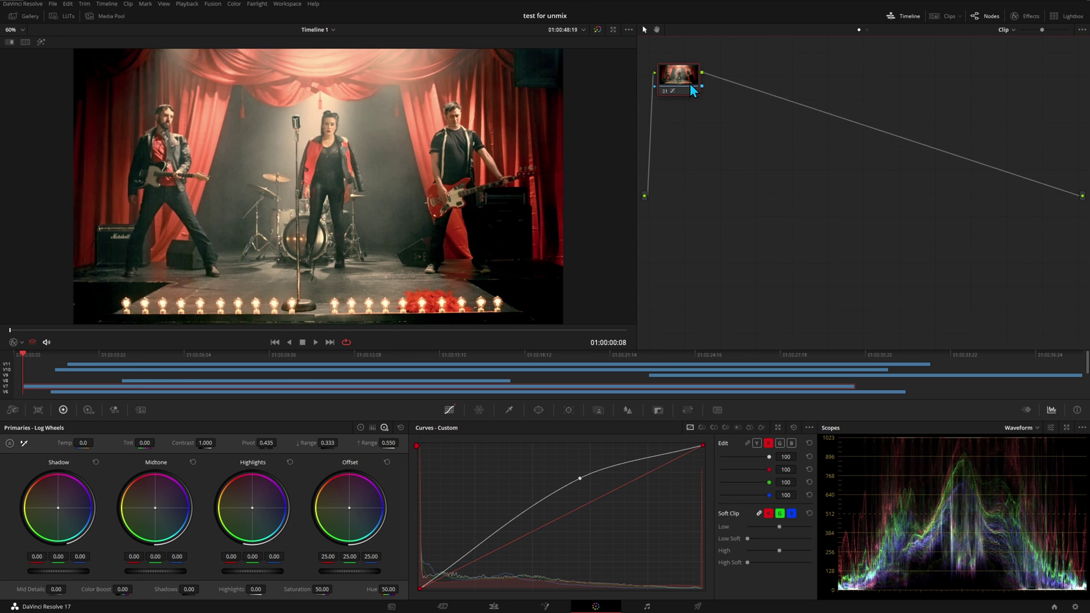
pyautogui.rightClick(690, 83)
pyautogui.click(703, 89)
pyautogui.moveTo(683, 89); pyautogui.dragTo(727, 162)
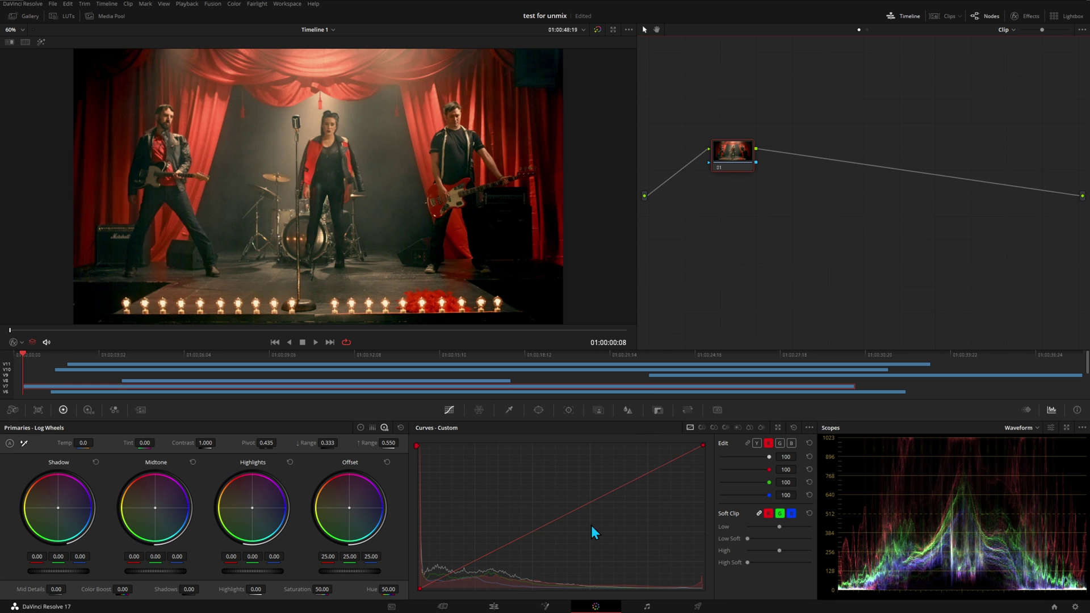
pyautogui.click(493, 607)
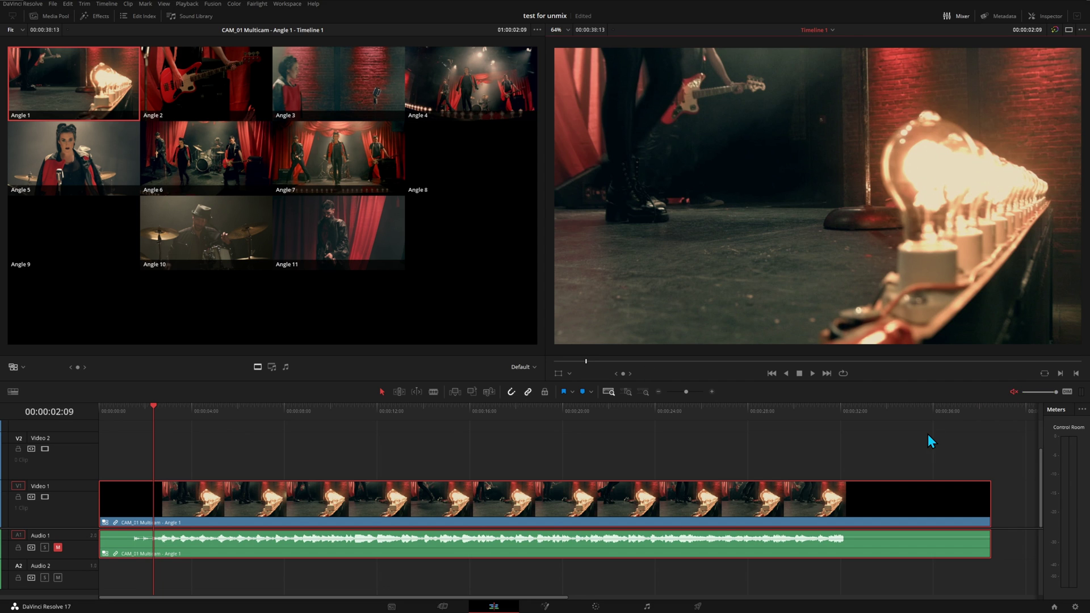
# - During playback, switch the multicam edit from Angle 1 to Angle 7, then to Angle 6
pyautogui.press('space')
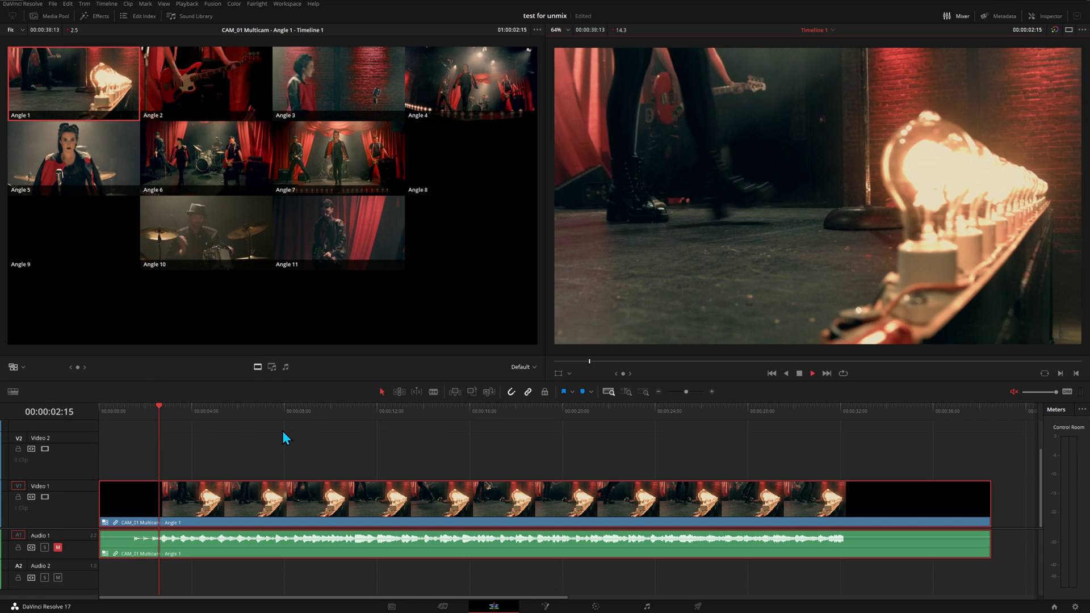
pyautogui.click(339, 165)
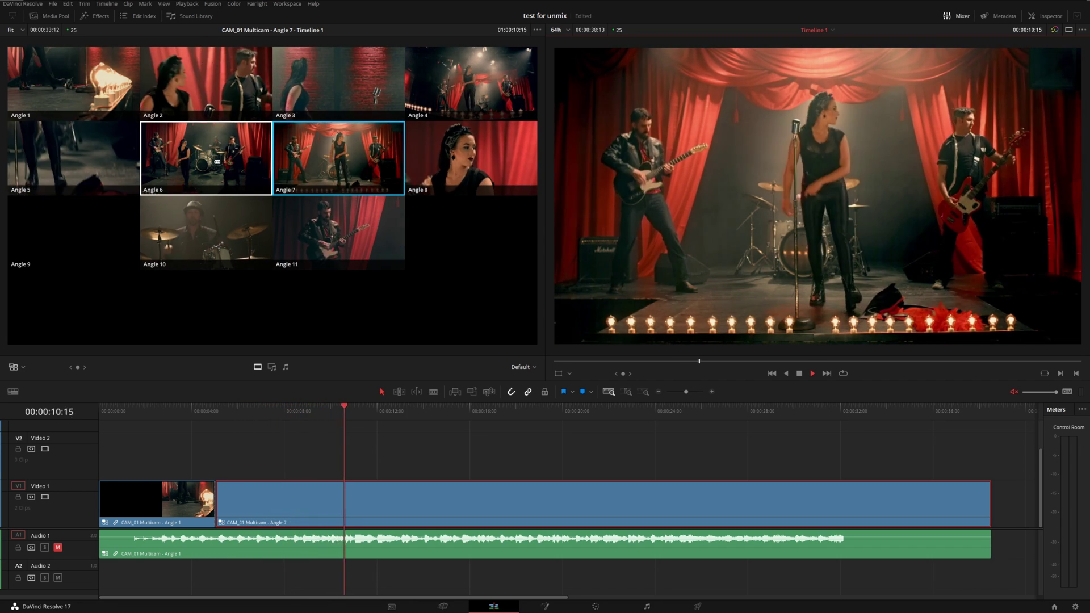
pyautogui.click(217, 162)
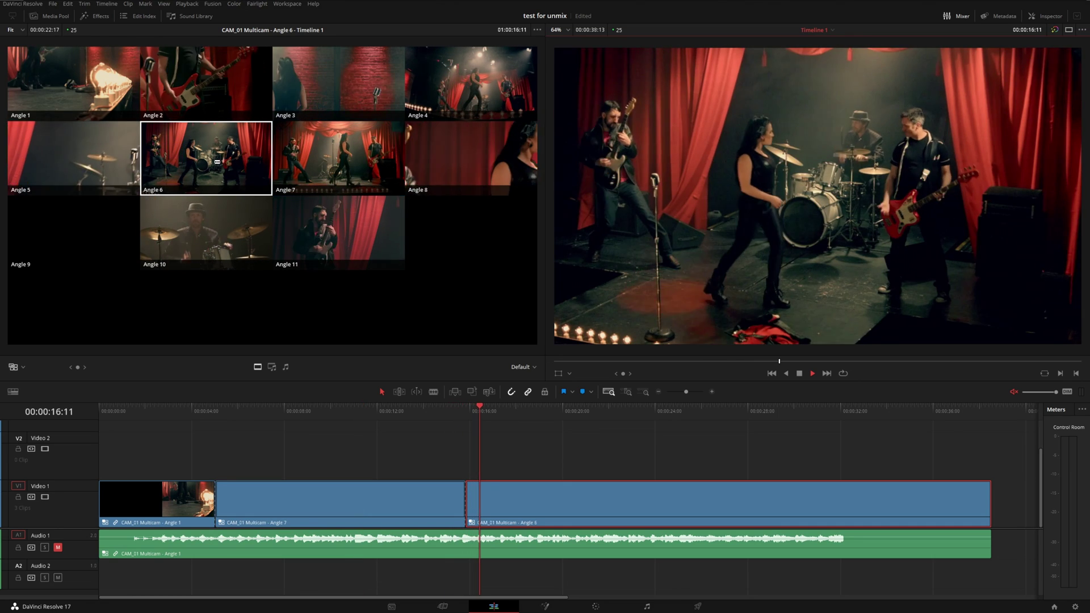
pyautogui.press('space')
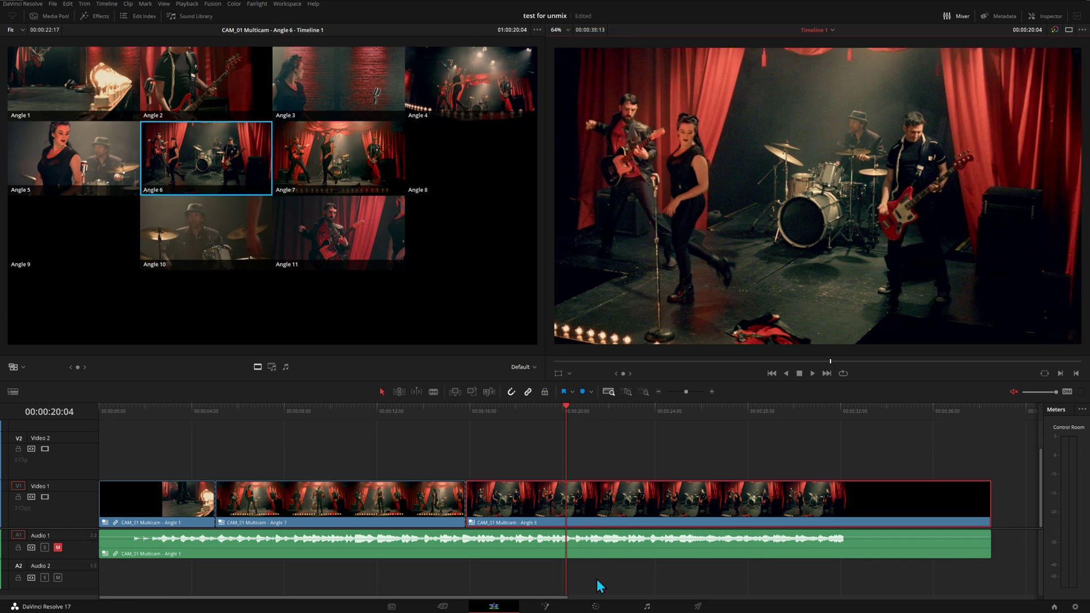
# - On the Color page, raise the blue (B) curve on the Angle 6 shot for a bluish-purple tint
pyautogui.click(597, 606)
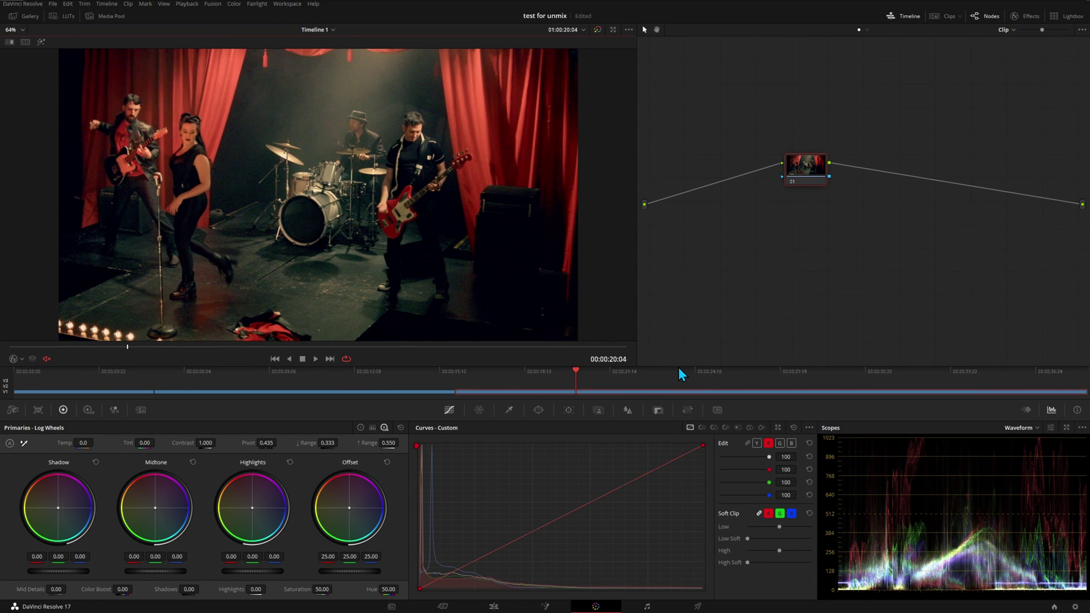
pyautogui.click(790, 443)
pyautogui.moveTo(563, 515); pyautogui.dragTo(538, 480)
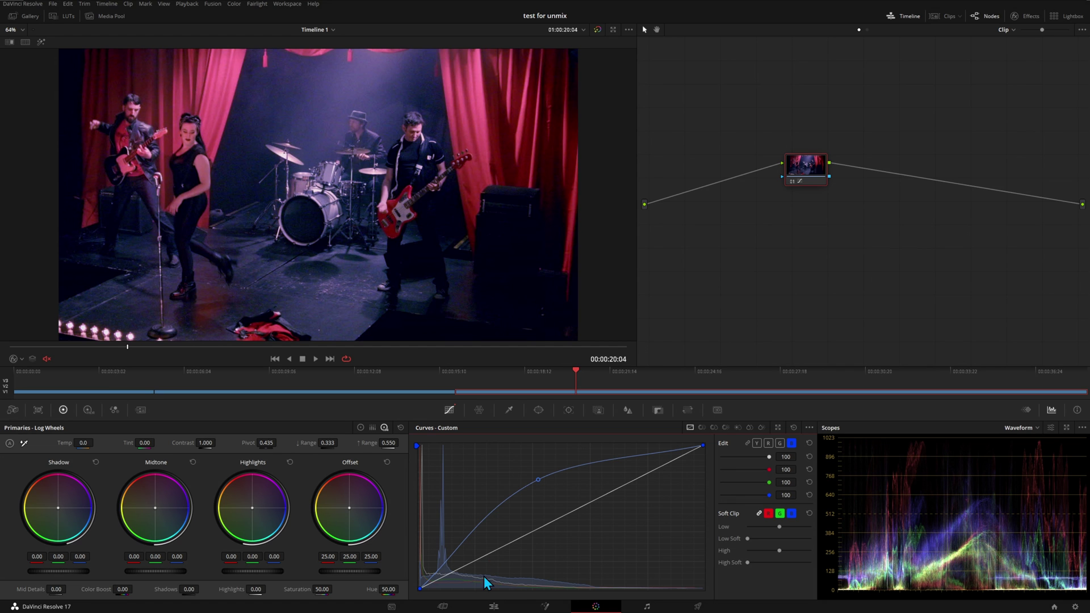
# - Back on the Edit page, show the Multicam source view and cut to Angle 4 during playback
pyautogui.click(494, 606)
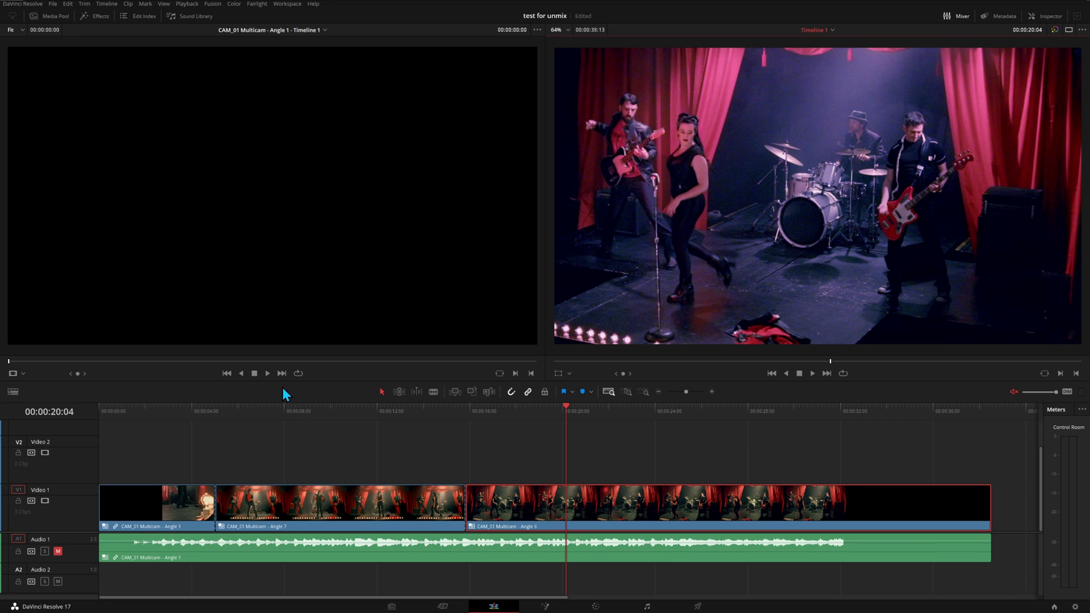
pyautogui.press('space')
pyautogui.click(23, 373)
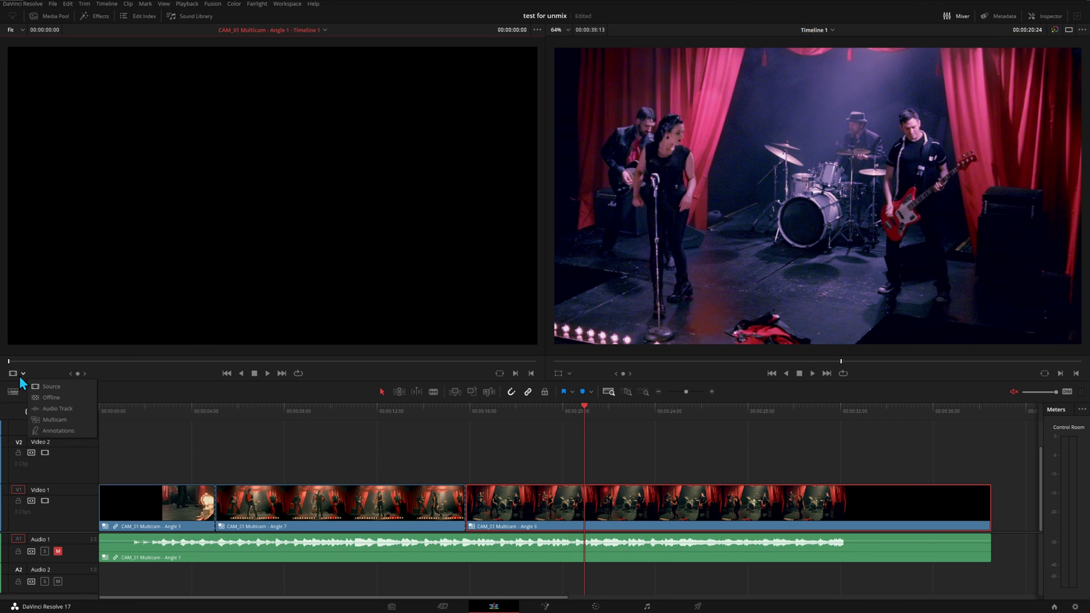
pyautogui.click(43, 420)
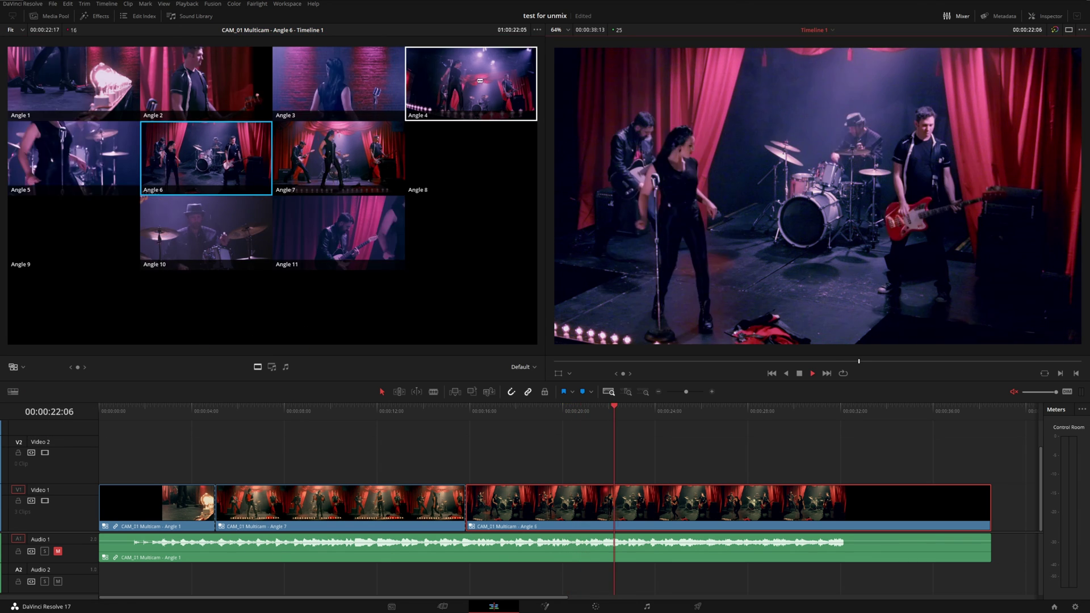
pyautogui.click(474, 83)
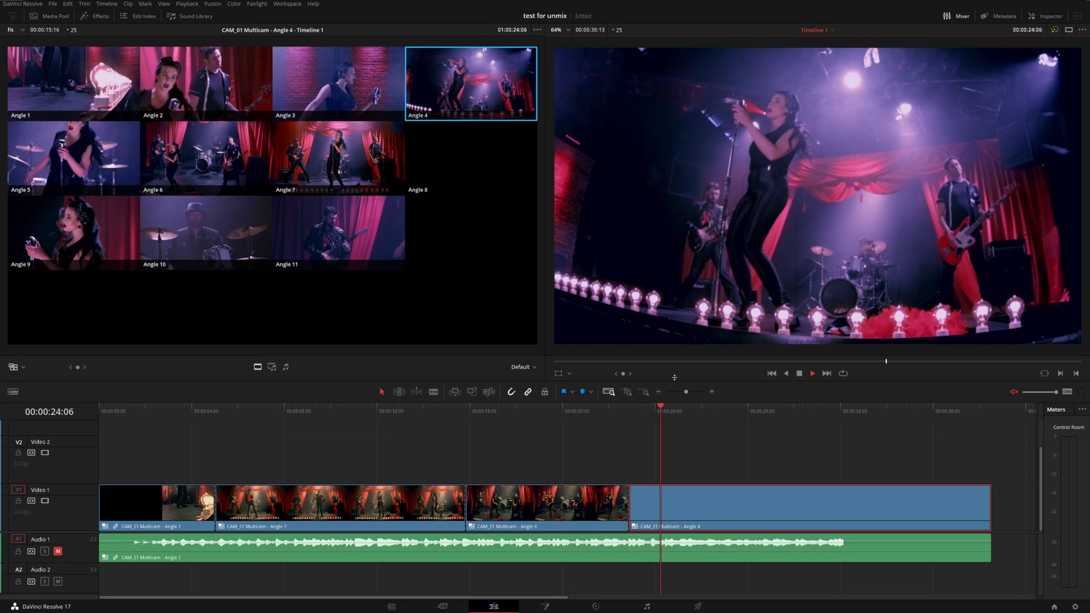
pyautogui.press('space')
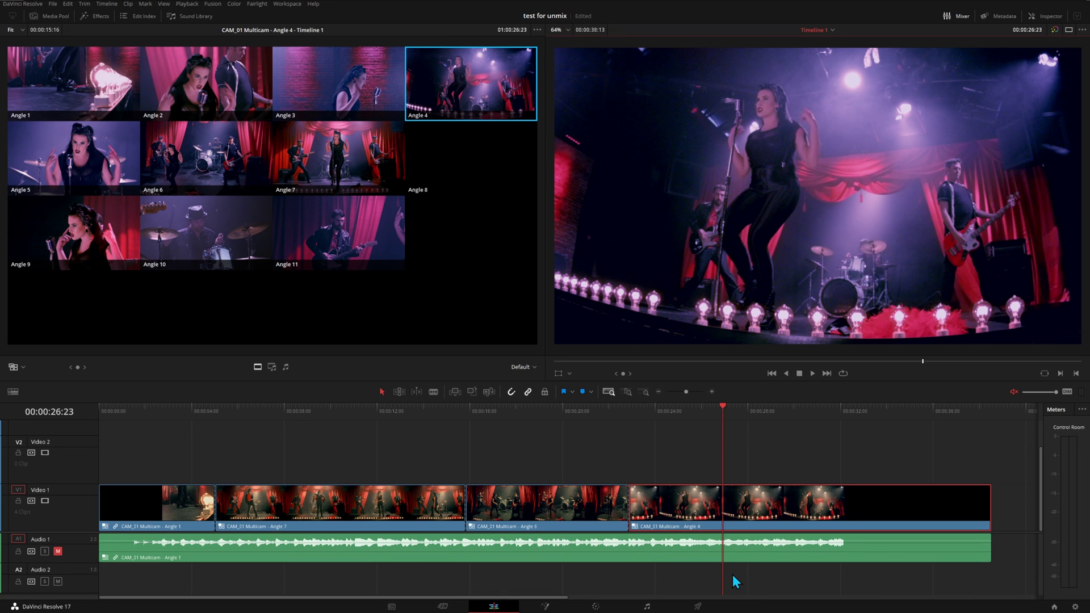
# - Load the Angle 4 segment on the Color page and check for the inherited blue curve grade
pyautogui.click(595, 606)
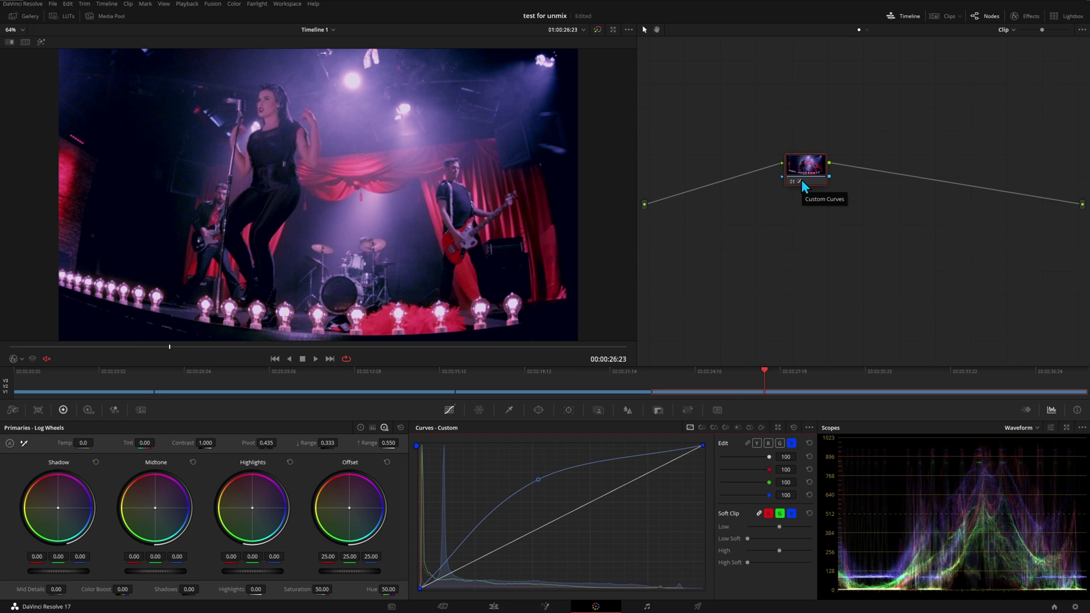
pyautogui.click(734, 375)
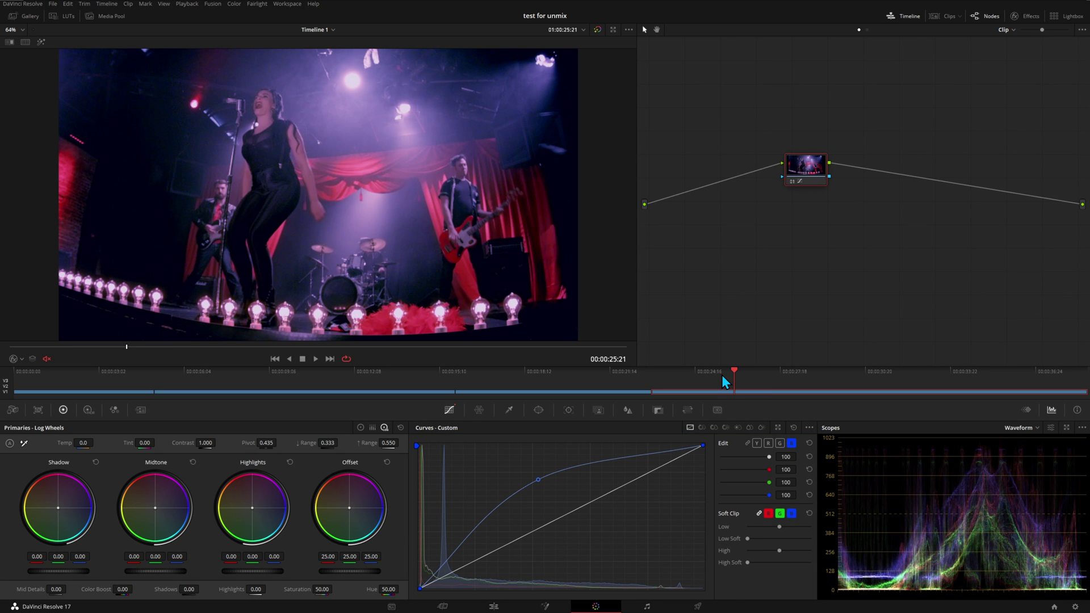